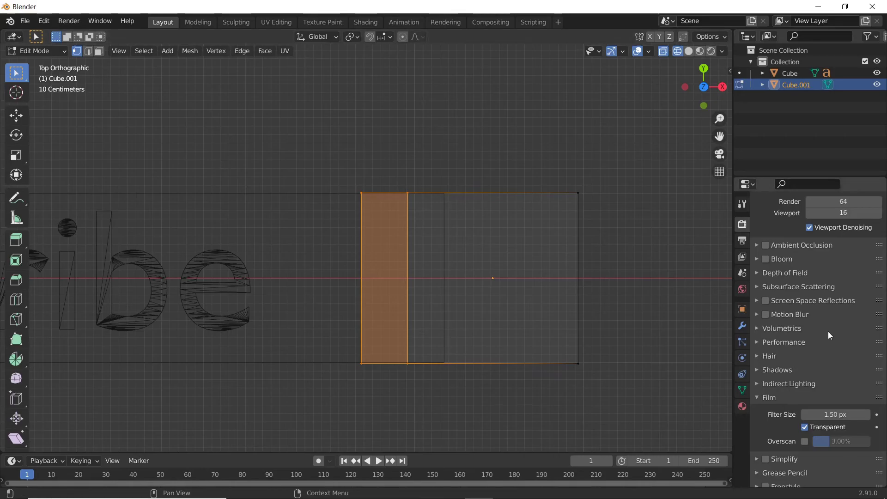
Step: Add a second material slot to Cube.001, pick Material.002 for it and assign it to the selected strip
click(743, 406)
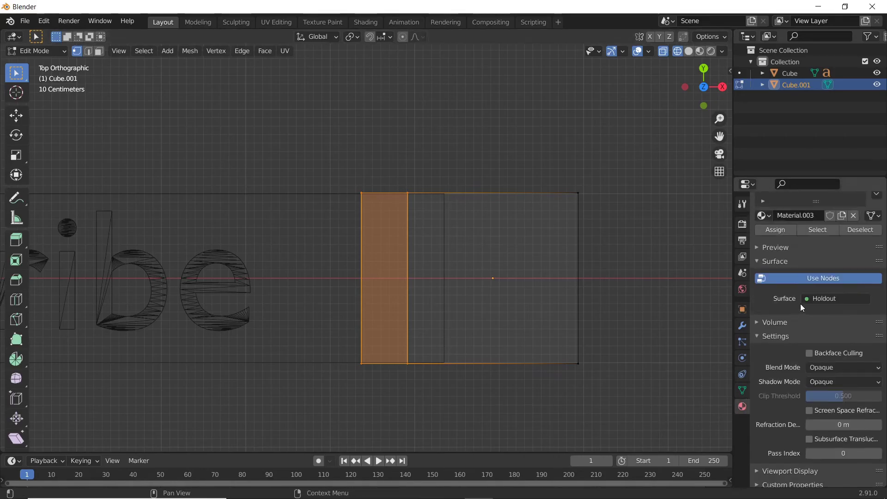
scroll(808, 317, up, 3)
click(876, 223)
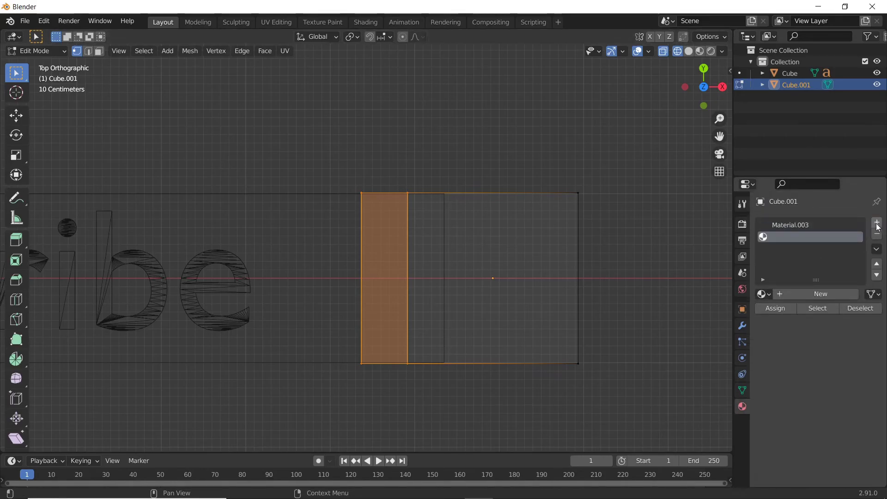
click(762, 294)
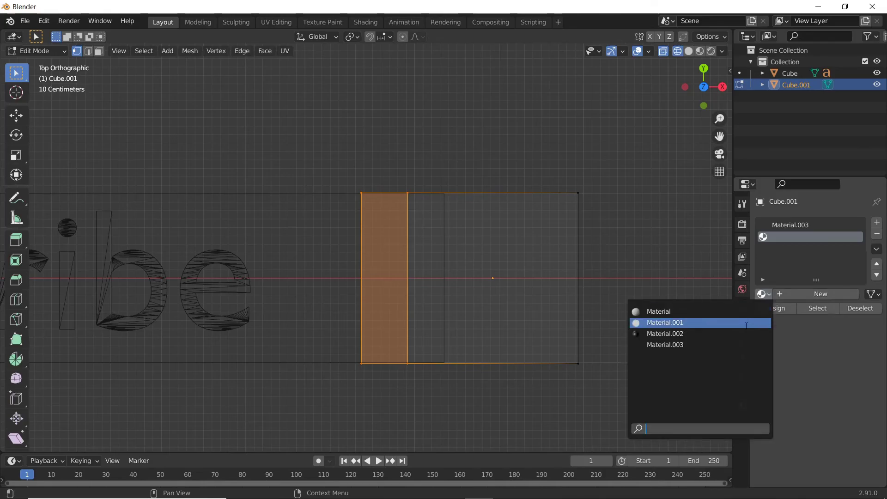
click(656, 334)
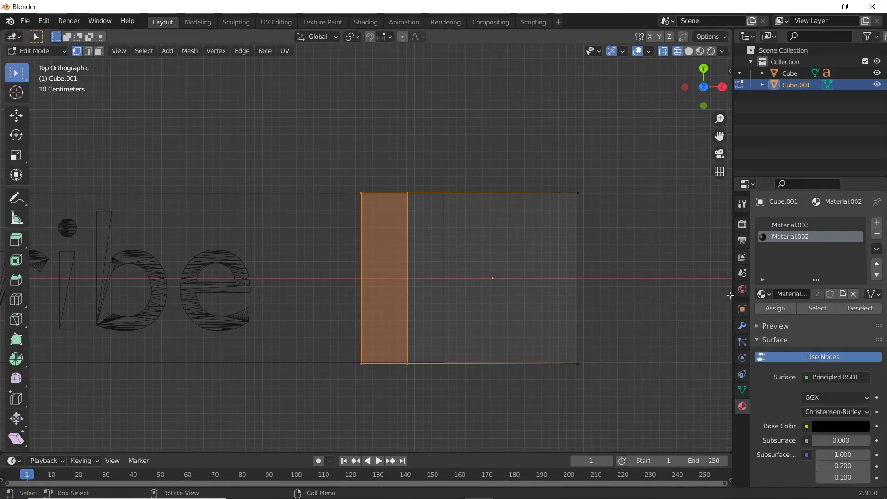
click(781, 309)
key(Tab)
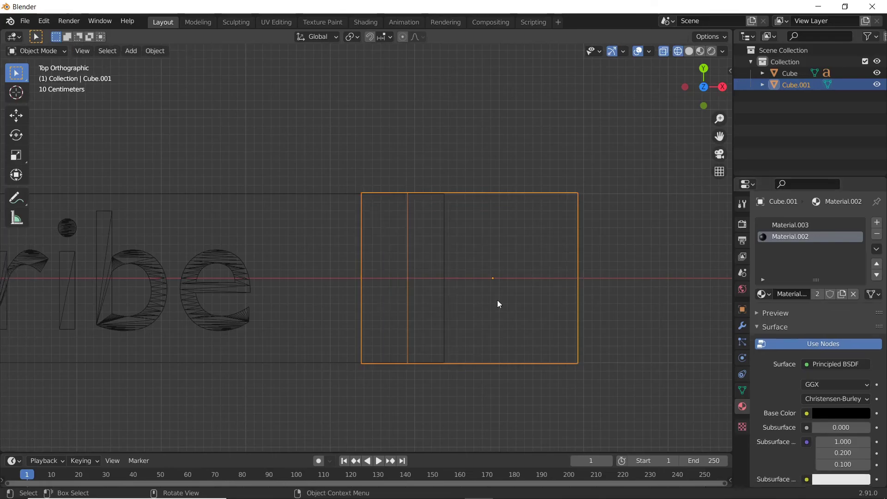
Step: Rotate the selected strip of Cube.001 by -30 degrees in the top view
key(Tab)
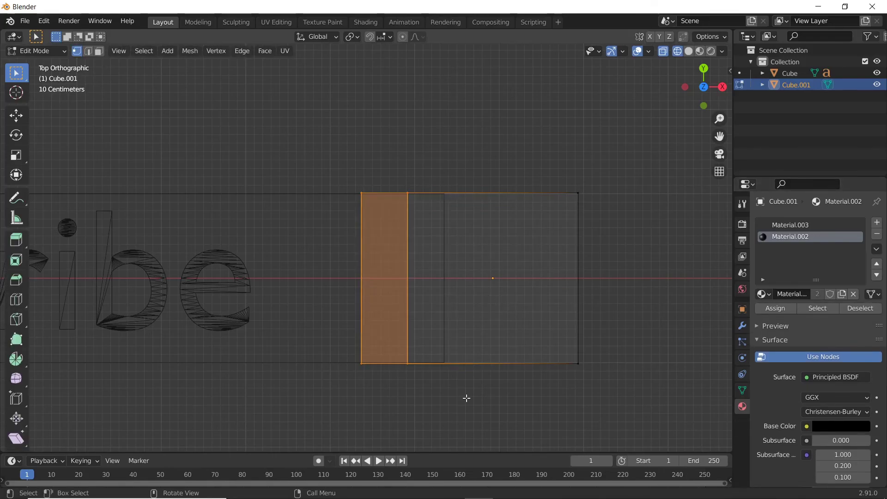
text(r30)
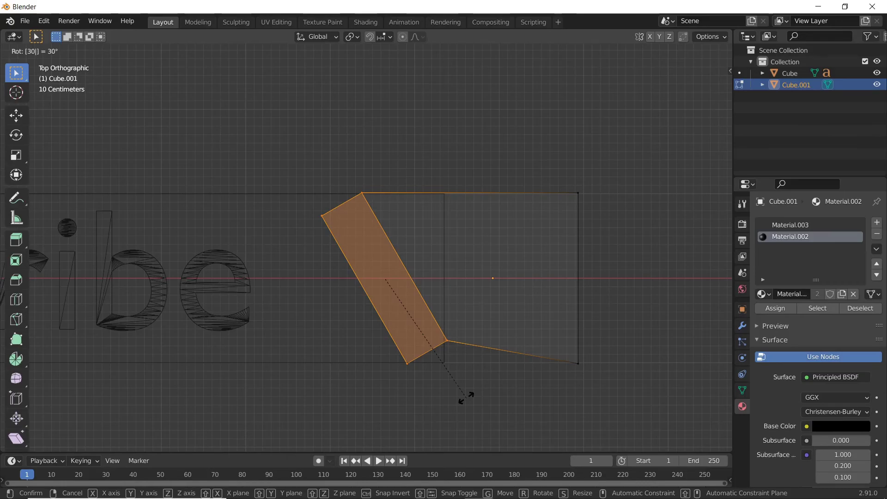
key(minus)
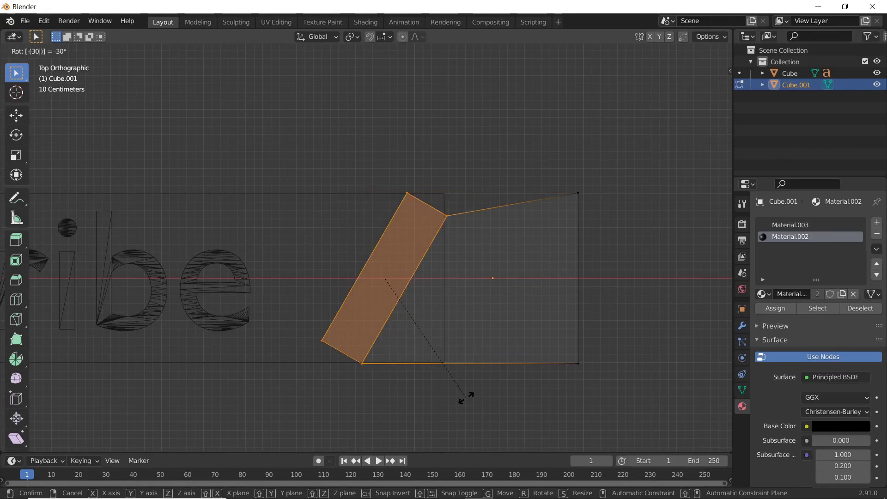
key(Return)
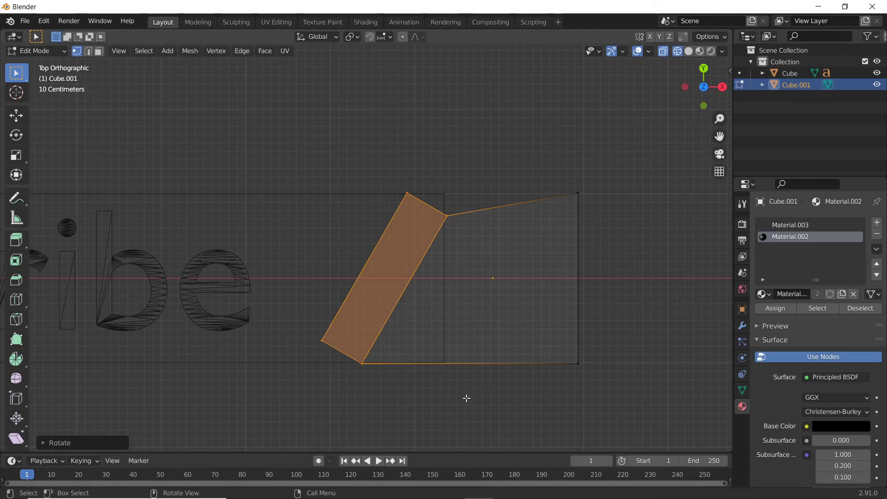
Step: Move the rotated strip's upper-right corner about 0.27 m up along Y to line up with the block's upper edge
click(392, 359)
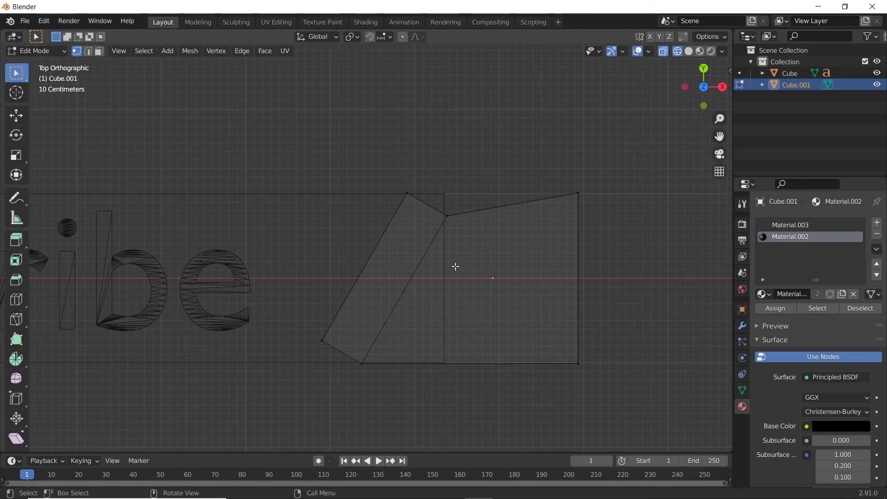
key(b)
drag(434, 200, 451, 234)
scroll(456, 227, up, 3)
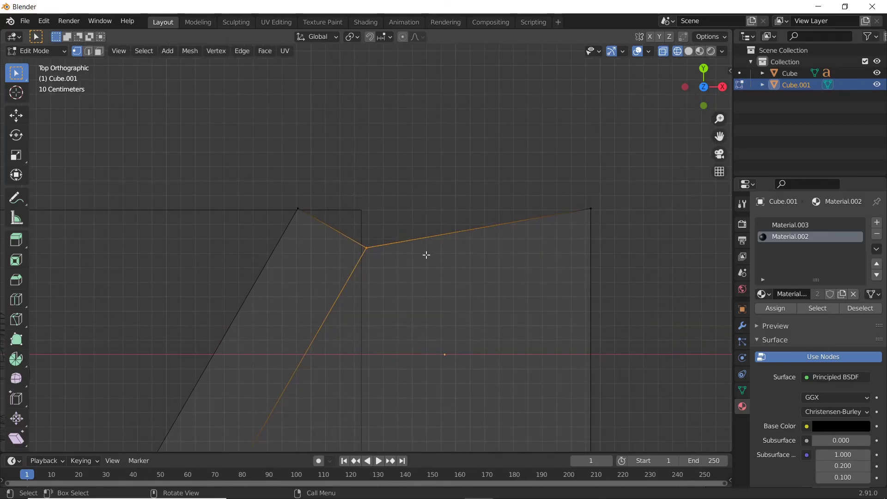
key(g)
key(z)
key(y)
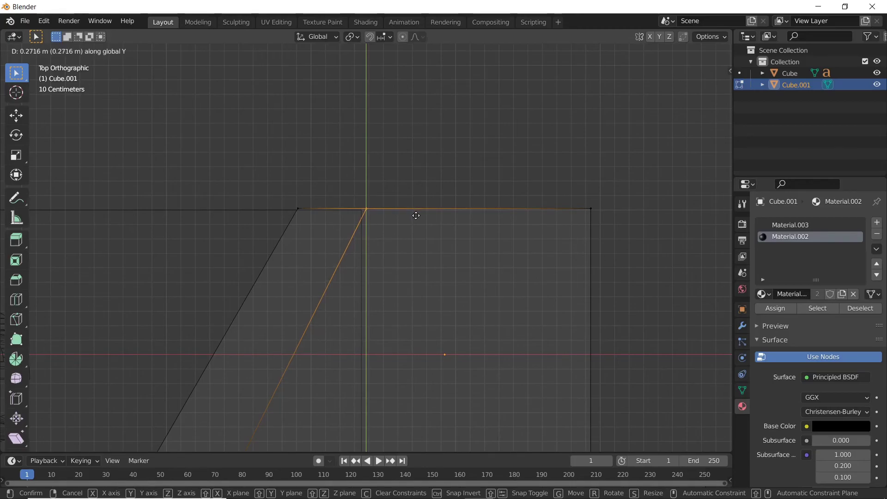
click(416, 215)
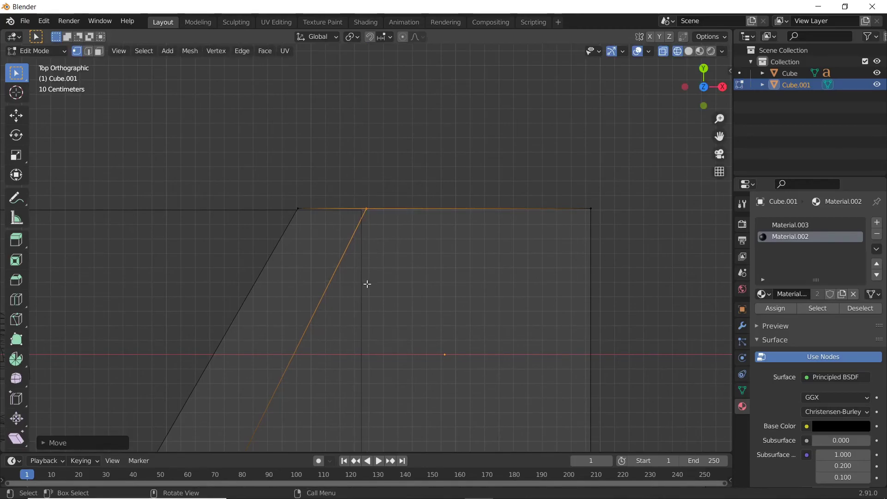
Step: Move the strip's lower-left corner about -0.27 m along Y to line up with the block's lower edge
shift+middle_drag(352, 323, 435, 124)
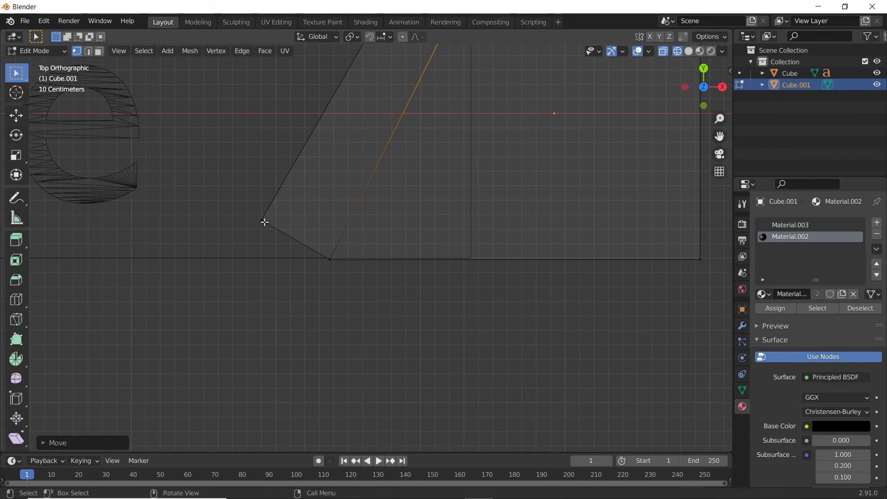
click(262, 221)
key(b)
drag(251, 212, 269, 233)
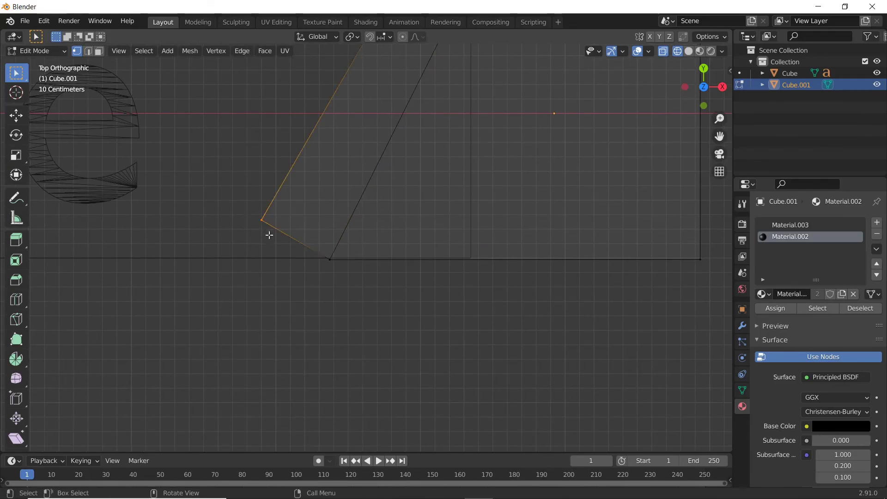
key(g)
key(y)
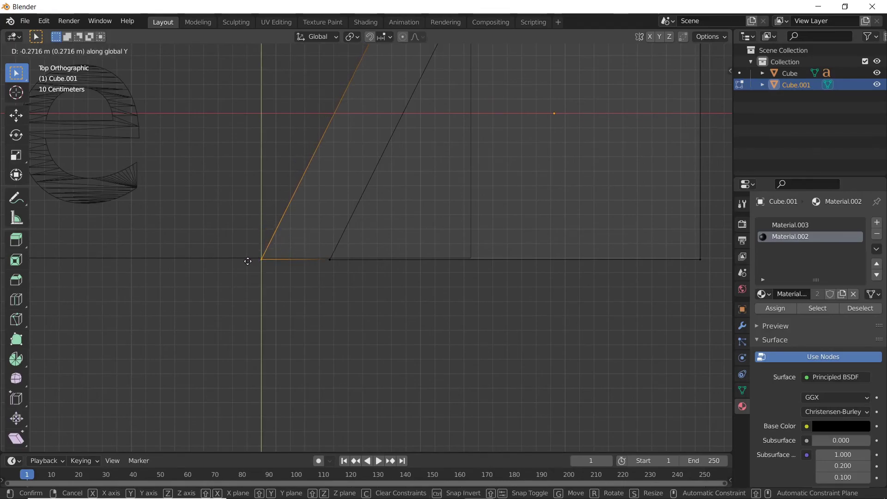
click(248, 261)
Step: Return to Object Mode and switch the viewport to rendered shading
scroll(401, 224, down, 4)
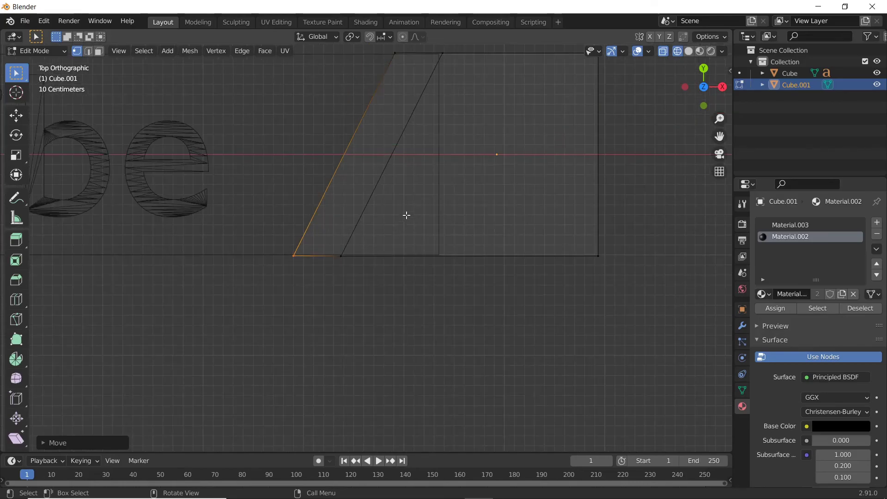
key(Tab)
key(z)
click(397, 144)
scroll(400, 162, down, 8)
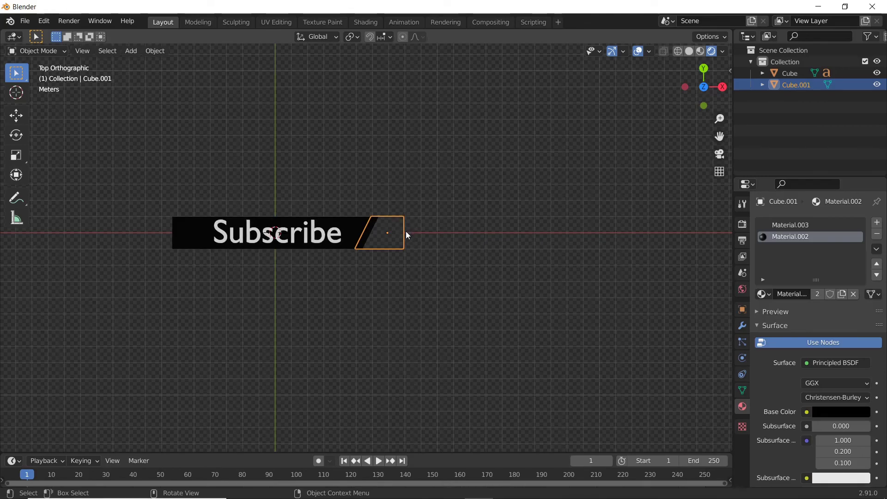
Step: Stretch Cube.001 by moving its right end face along X until the block is longer than the Subscribe banner
key(Tab)
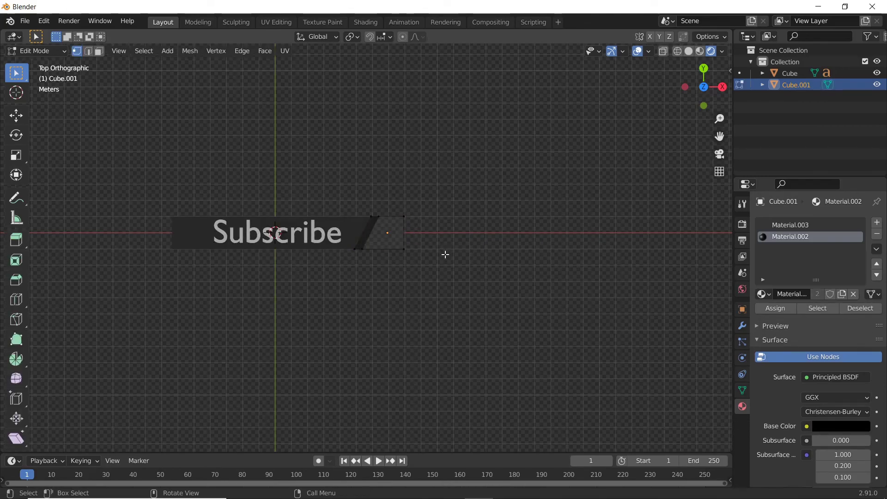
key(b)
drag(437, 197, 399, 278)
key(3)
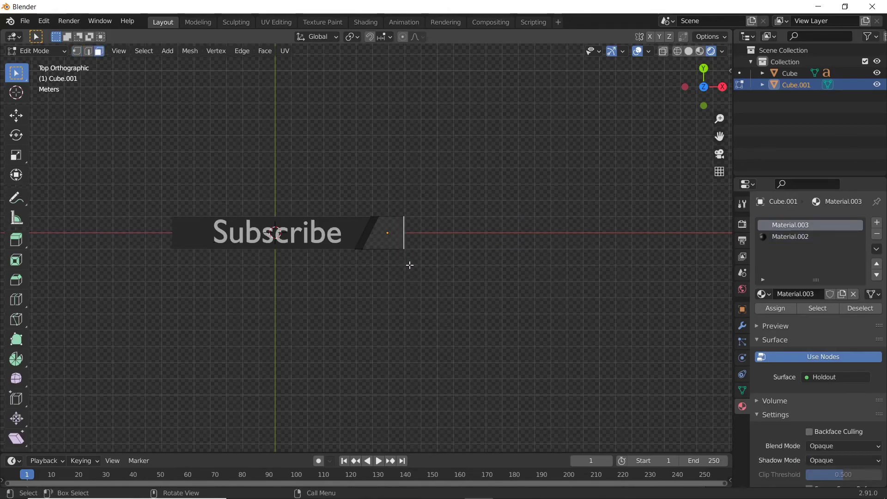
key(g)
key(x)
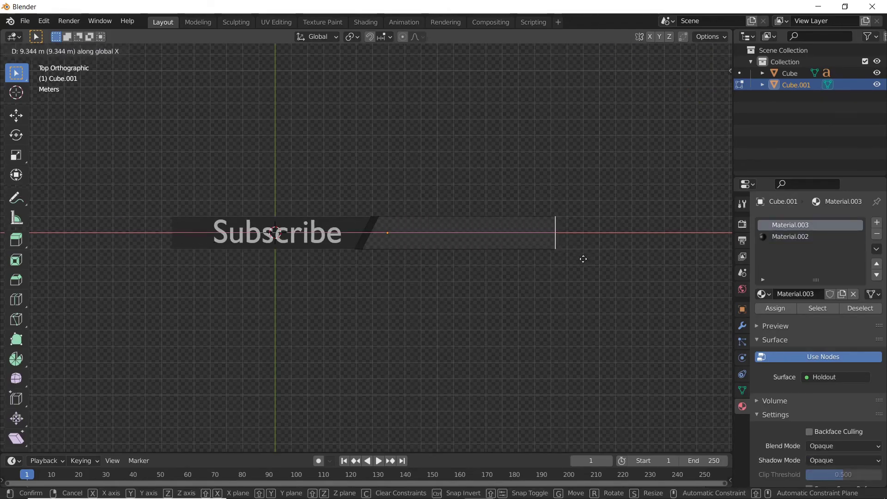
click(631, 259)
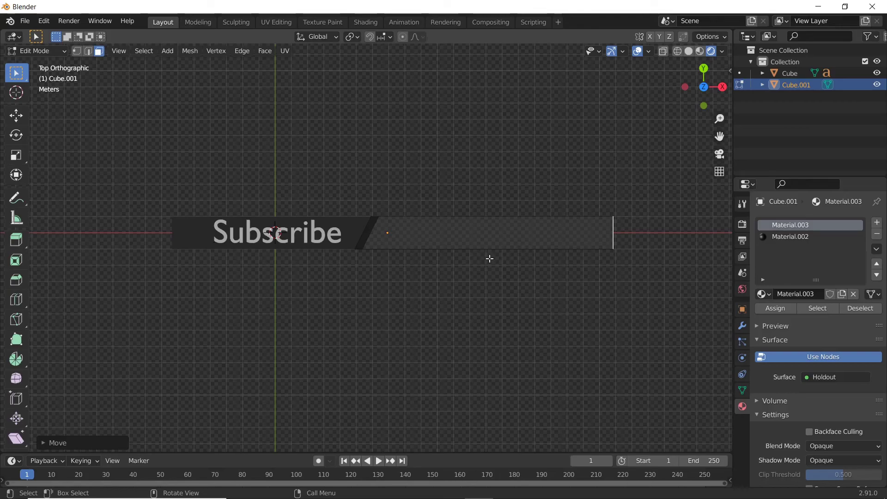
key(Tab)
Step: Add a camera to the scene
scroll(444, 263, down, 4)
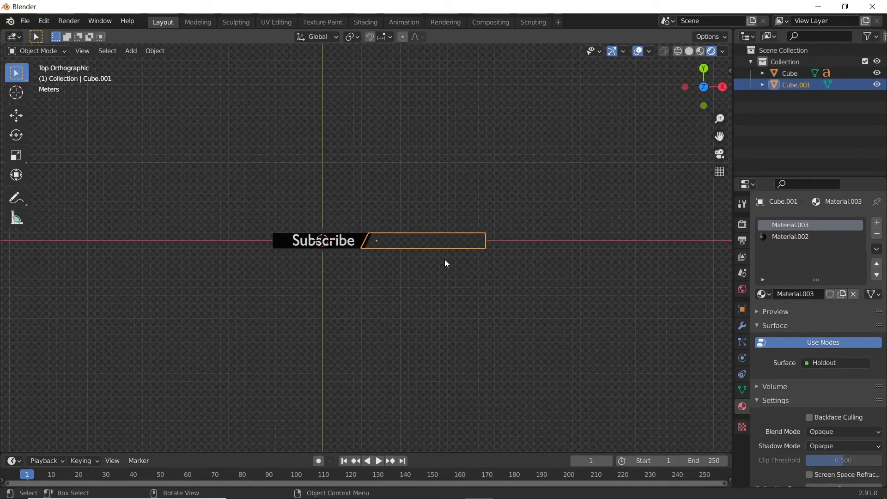
scroll(445, 264, up, 2)
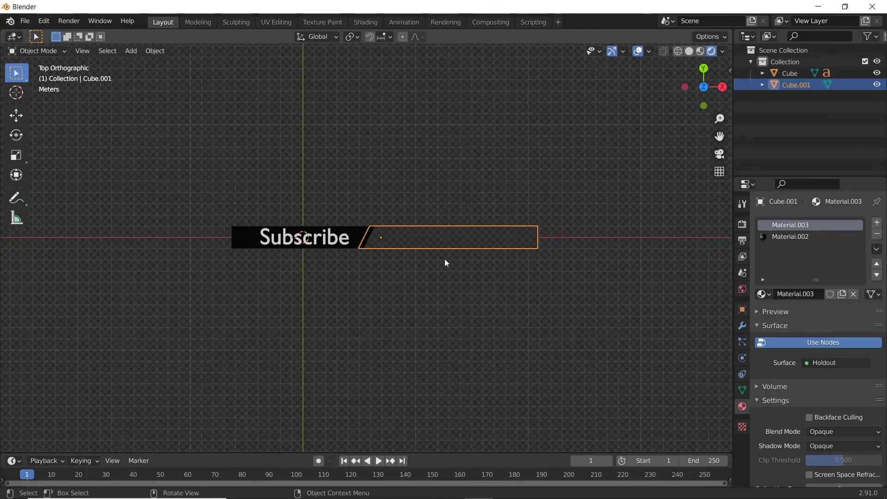
key(shift+a)
mouse_move(430, 315)
mouse_move(423, 384)
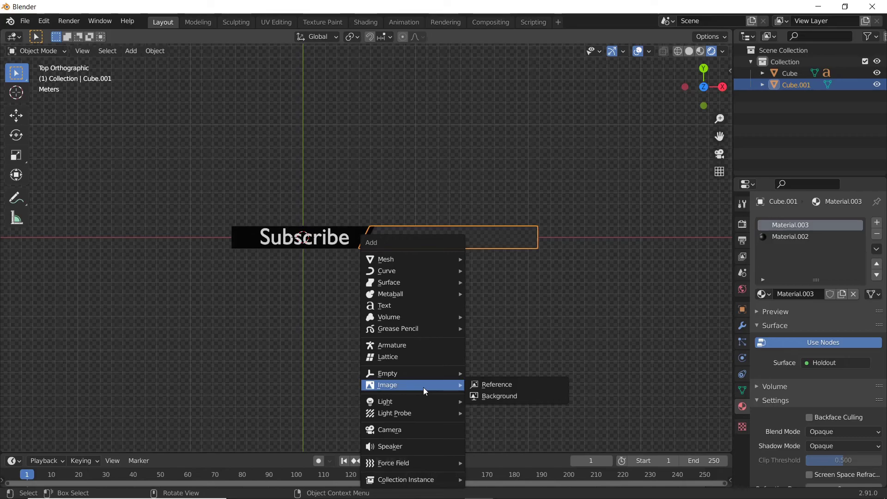
click(421, 429)
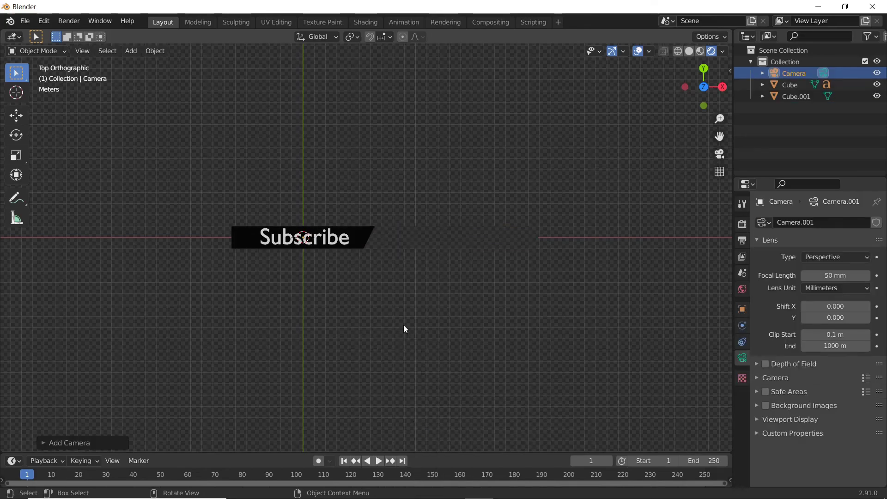
Step: Move the camera up 6 m along Z and look through it
key(KP_3)
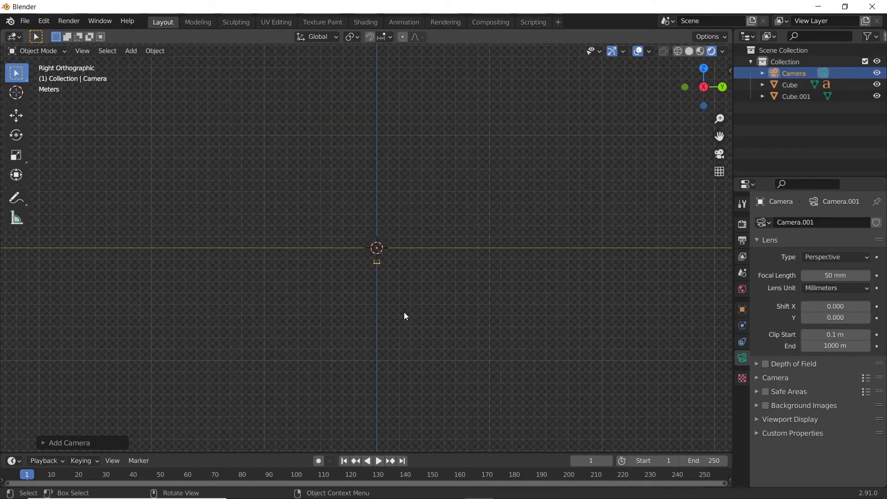
text(gz6)
key(Return)
key(KP_0)
scroll(404, 313, down, 1)
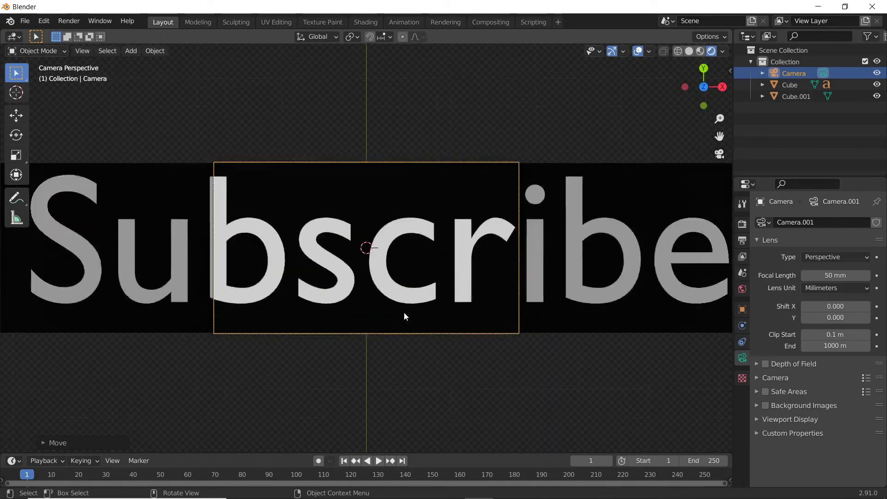
Step: Select the holdout block, the black banner and the Subscribe text and scale them down together
scroll(404, 312, down, 5)
click(633, 262)
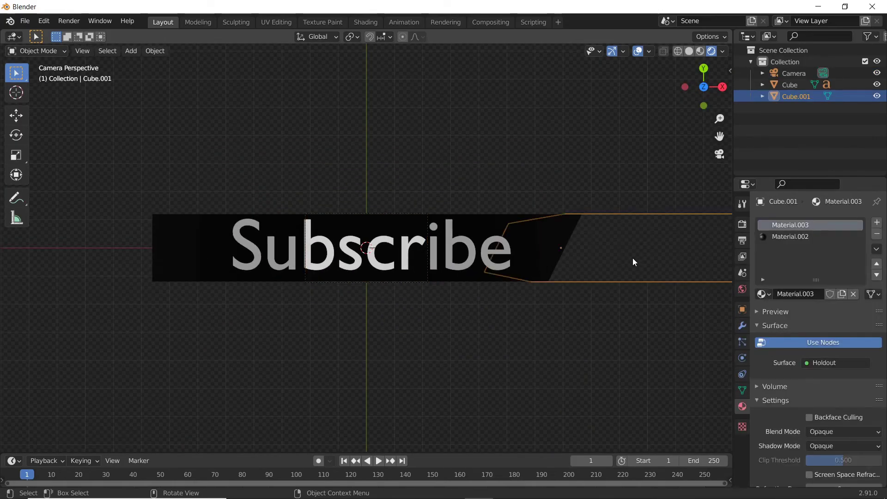
shift+click(481, 223)
shift+click(466, 243)
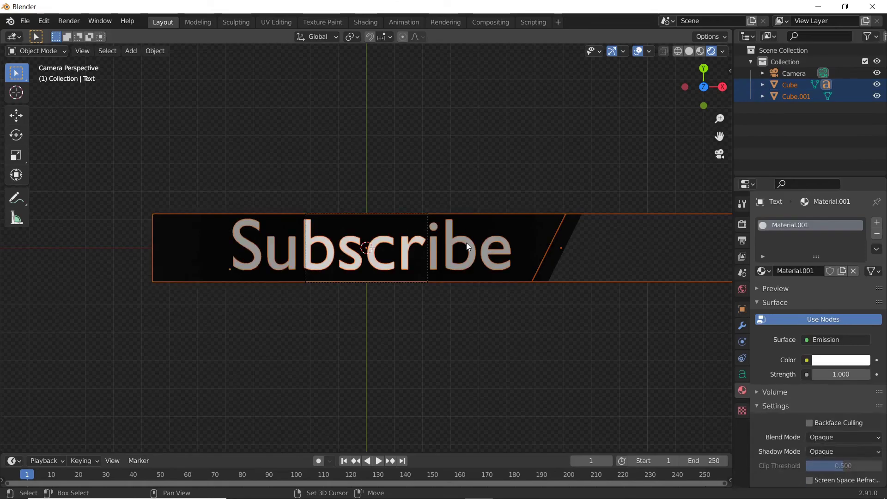
key(s)
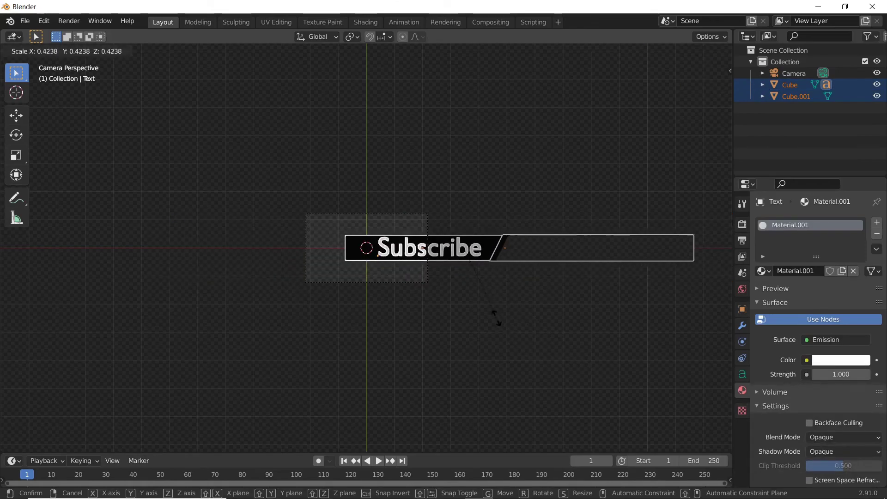
click(465, 283)
Step: Move and scale down the selected holdout block, banner and Subscribe text to fit the lower-left corner of the camera frame
key(KP_3)
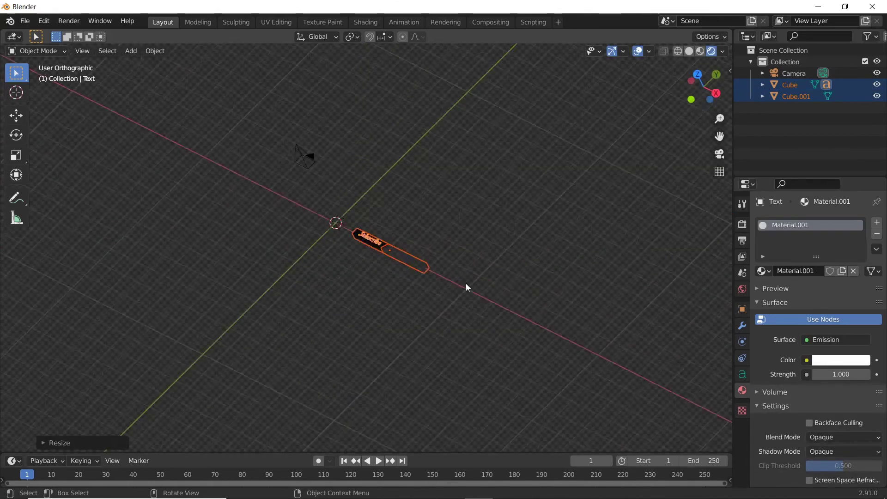
key(KP_0)
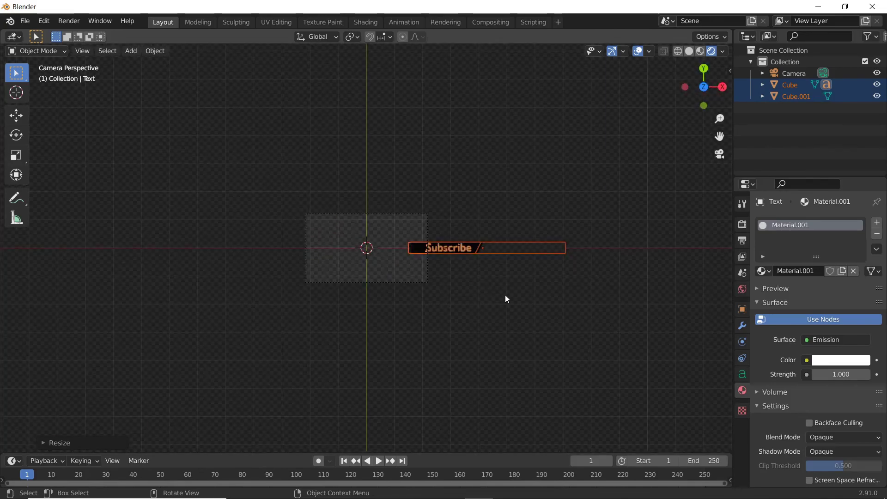
scroll(506, 295, up, 3)
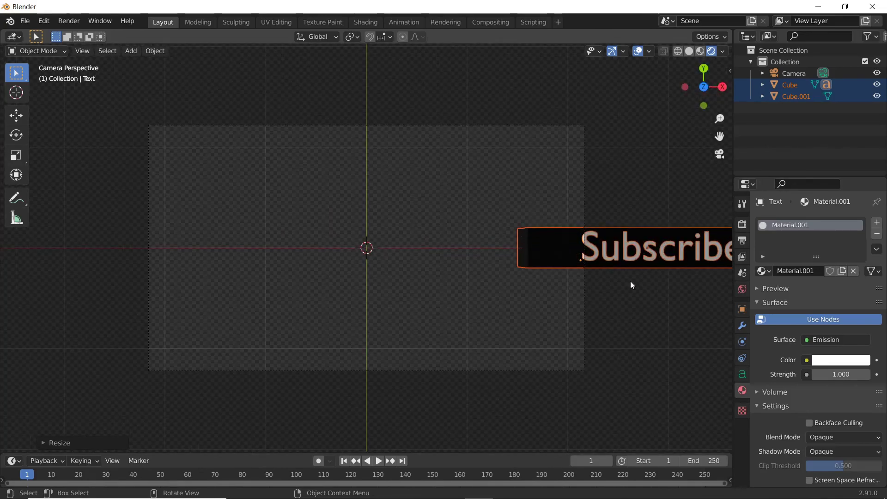
key(g)
click(311, 359)
key(s)
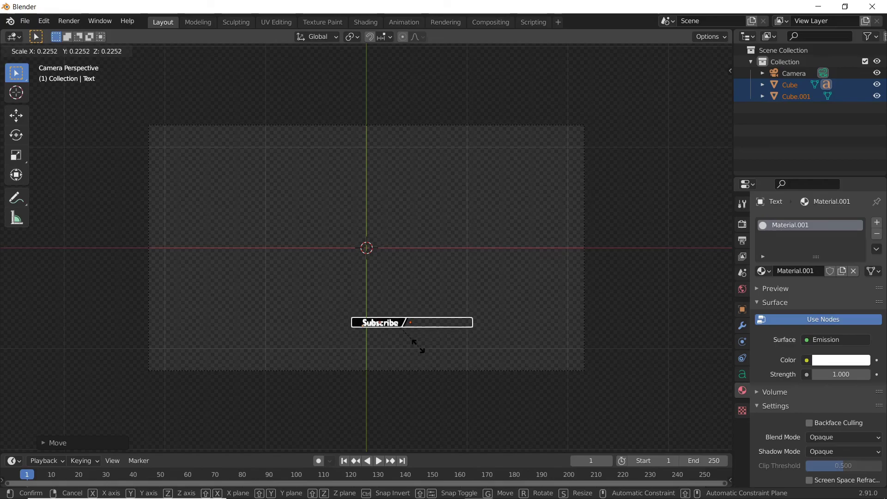
click(433, 356)
key(g)
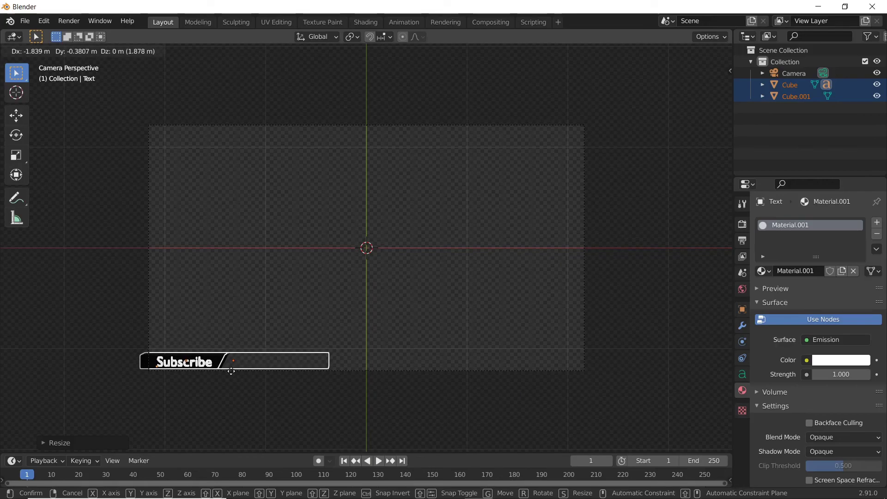
click(230, 370)
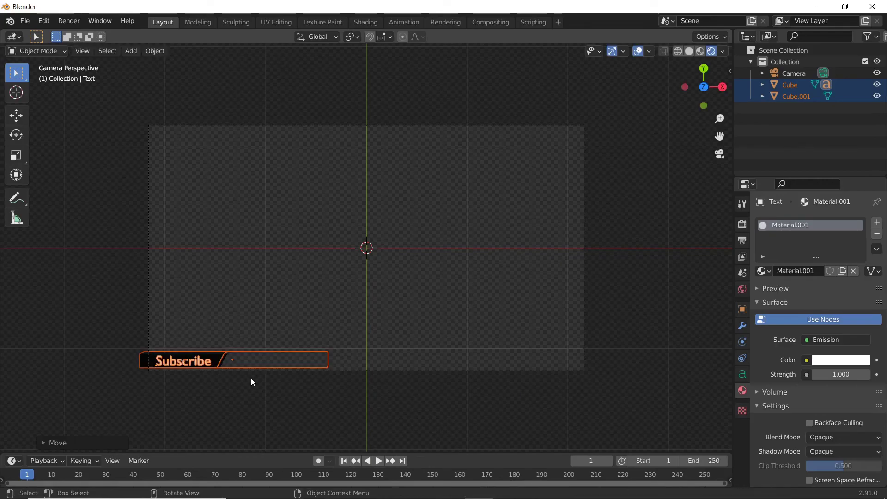
Step: Render frame 1 to check how the Subscribe banner sits in the picture
key(F12)
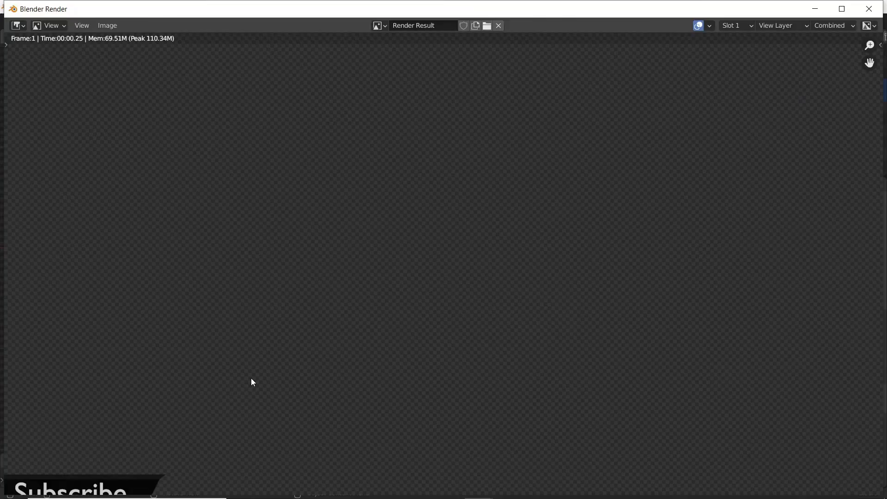
scroll(231, 367, down, 1)
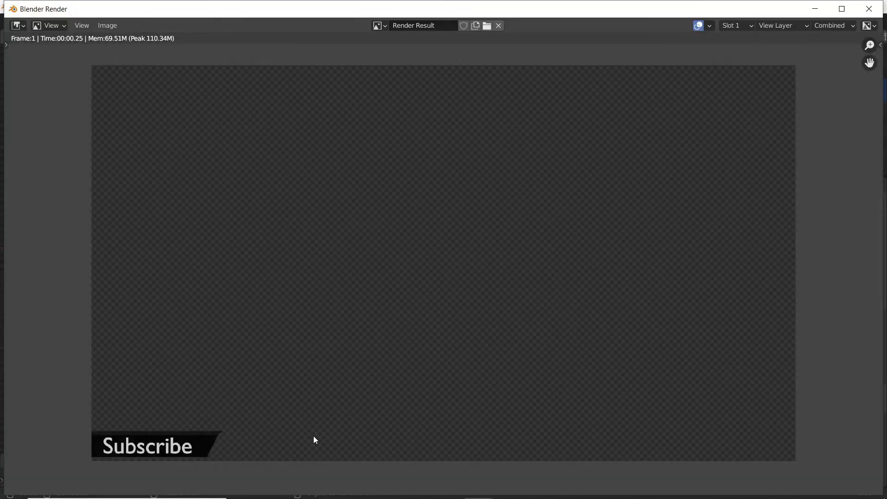
key(Escape)
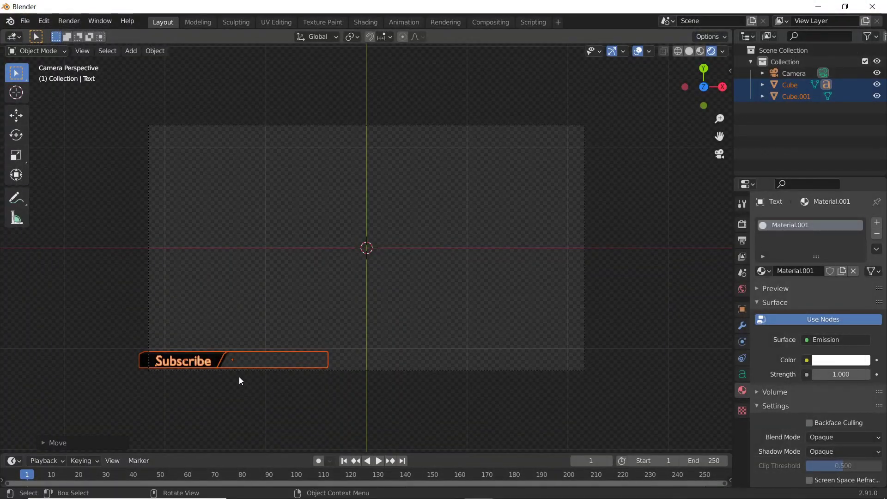
Step: Enlarge the timeline and insert a Location keyframe for the holdout block Cube.001 at frame 40
scroll(230, 381, up, 3)
shift+middle_drag(224, 392, 397, 252)
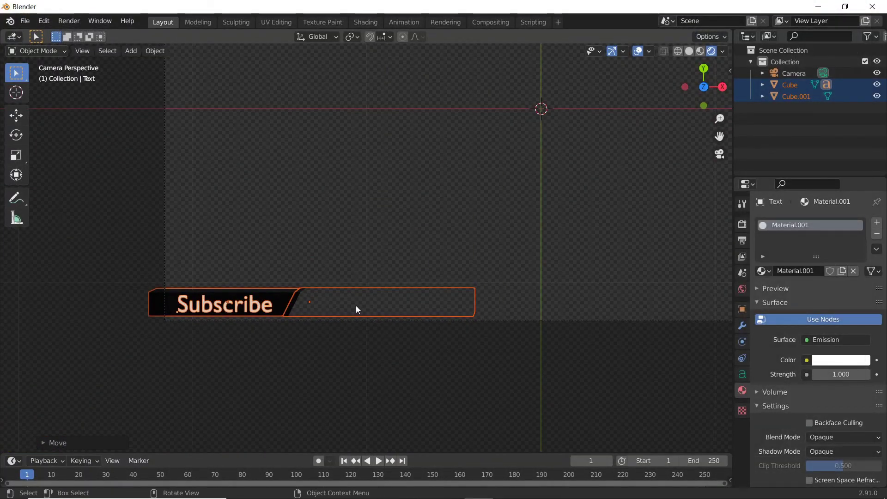
click(356, 309)
scroll(434, 444, down, 1)
drag(433, 451, 434, 379)
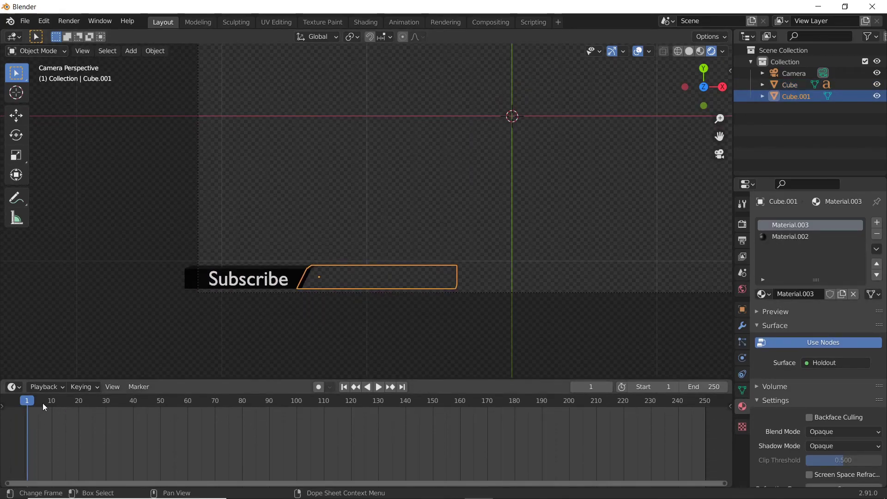
click(136, 404)
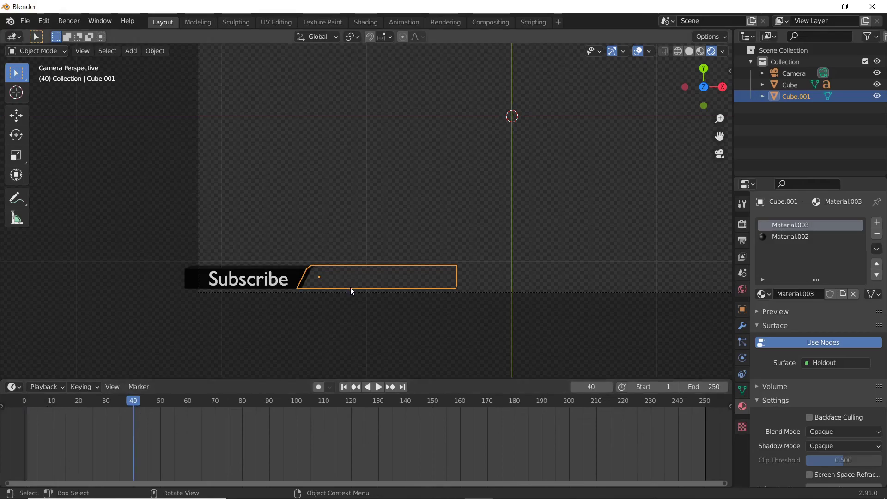
key(i)
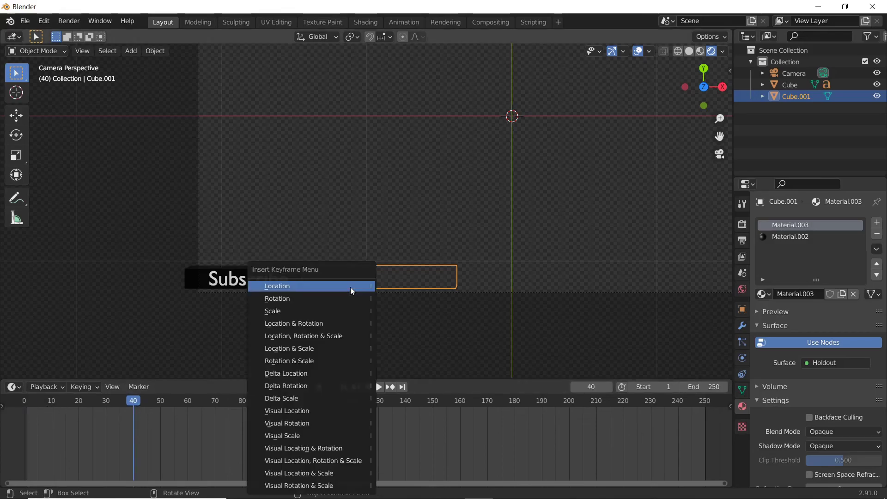
click(350, 286)
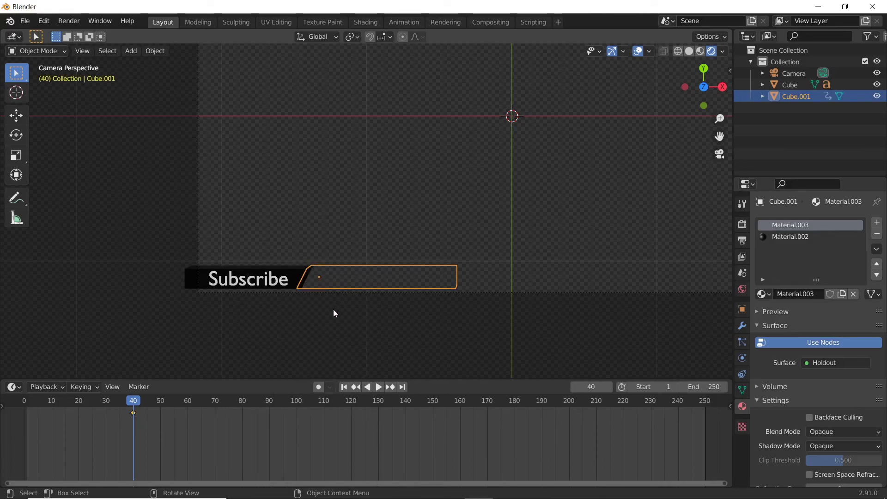
Step: At frame 1, move Cube.001 about -0.88 m along X over the banner and insert a Location keyframe
key(shift+Left)
key(g)
key(x)
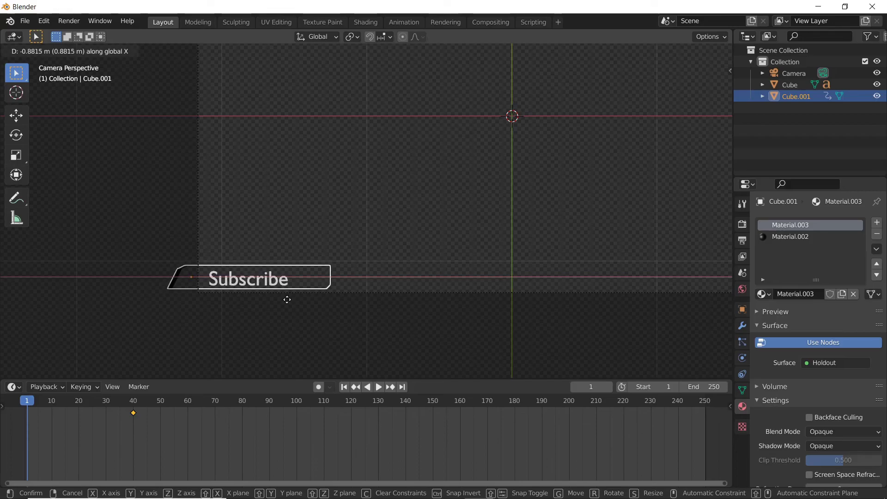
click(287, 300)
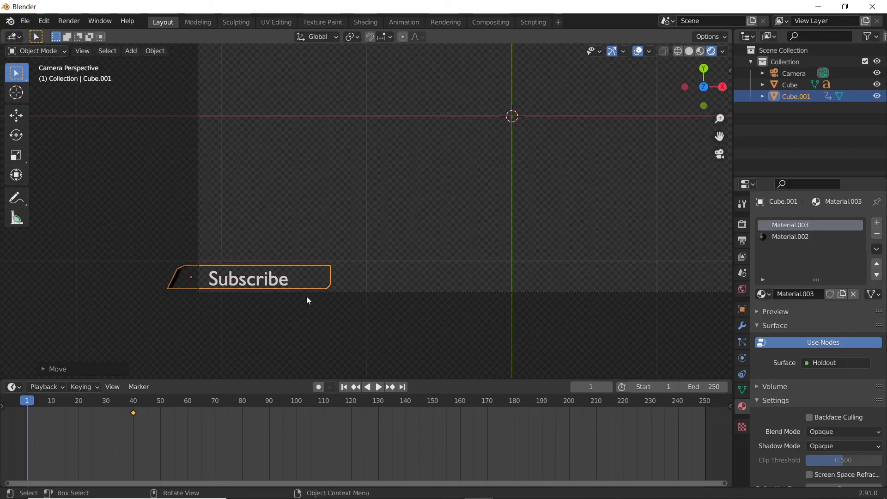
key(i)
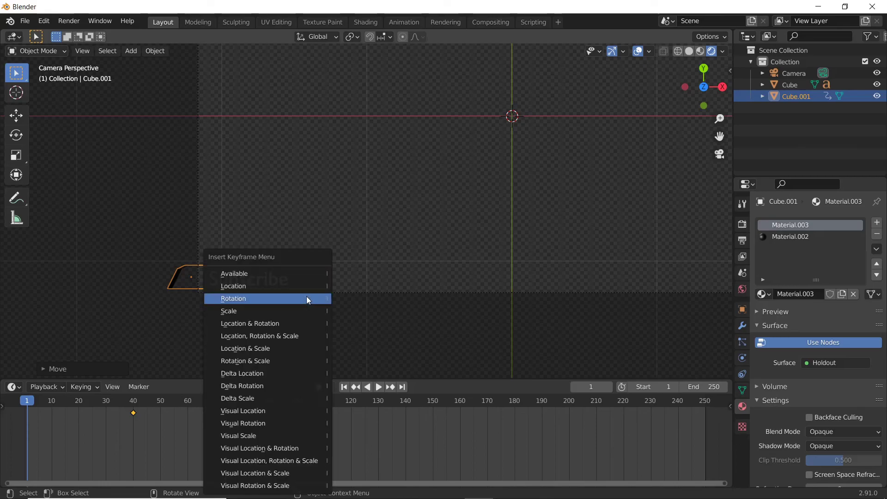
click(287, 283)
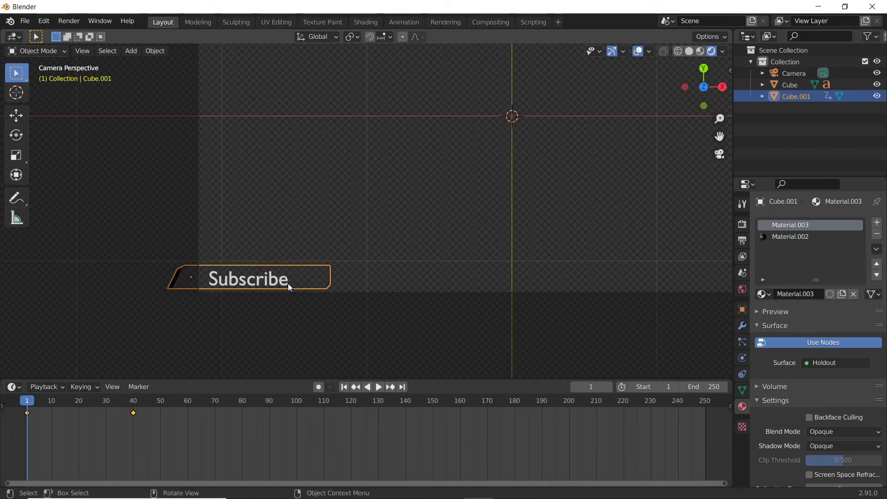
key(space)
key(space)
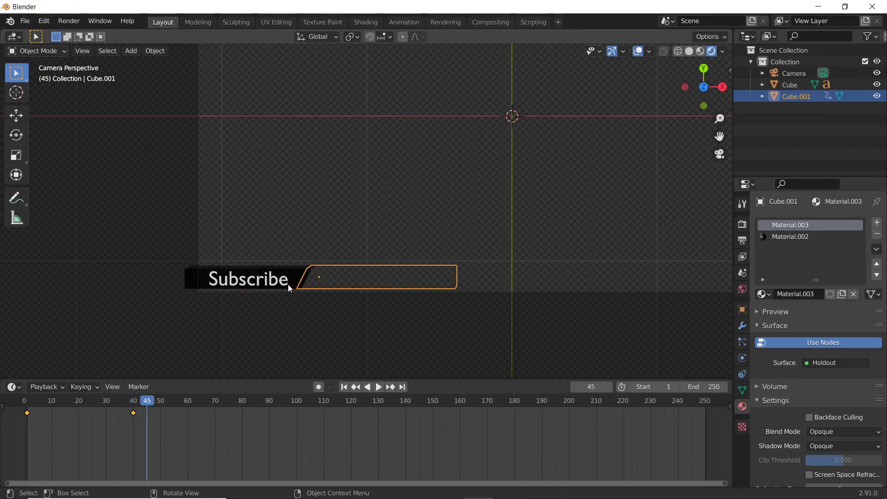
Step: Lower the Subscribe text about 0.016 m along Z into the banner and play the animation from the top view
click(272, 279)
key(KP_3)
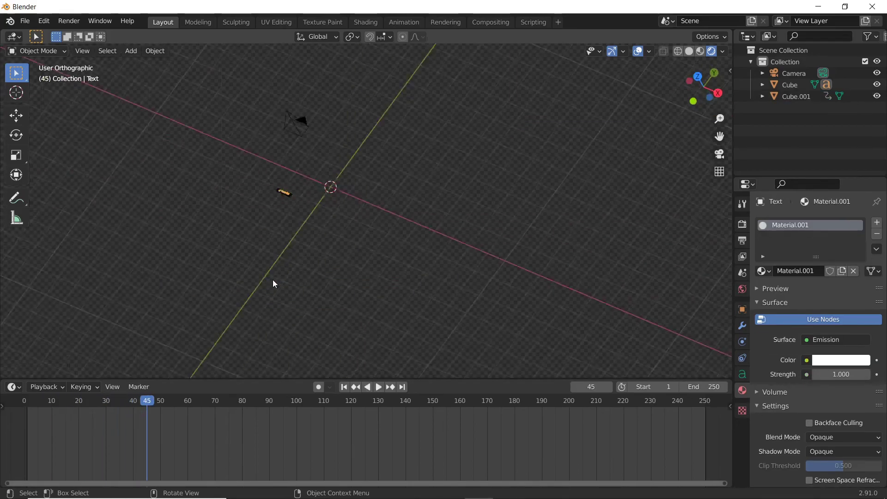
key(KP_Decimal)
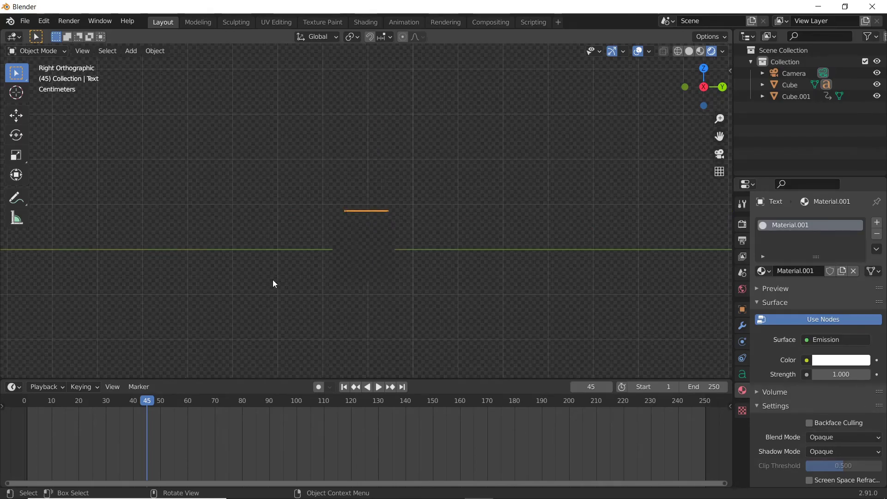
scroll(298, 275, up, 5)
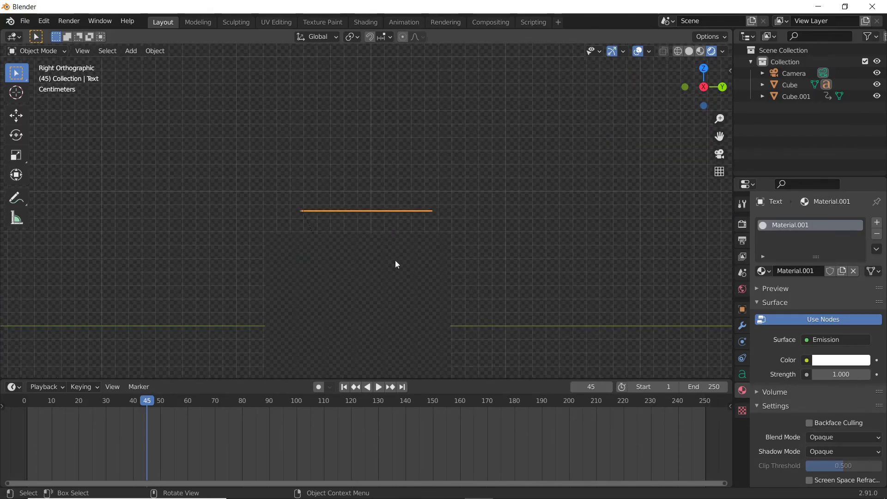
key(z)
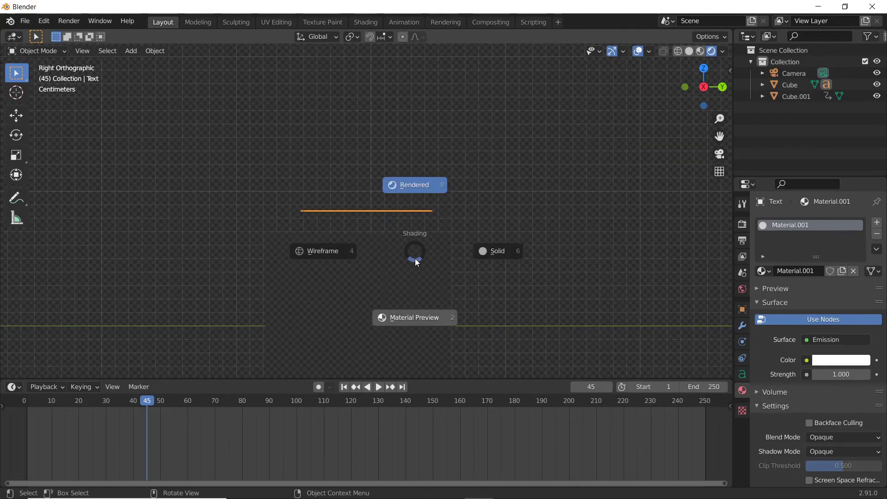
key(Escape)
key(g)
key(z)
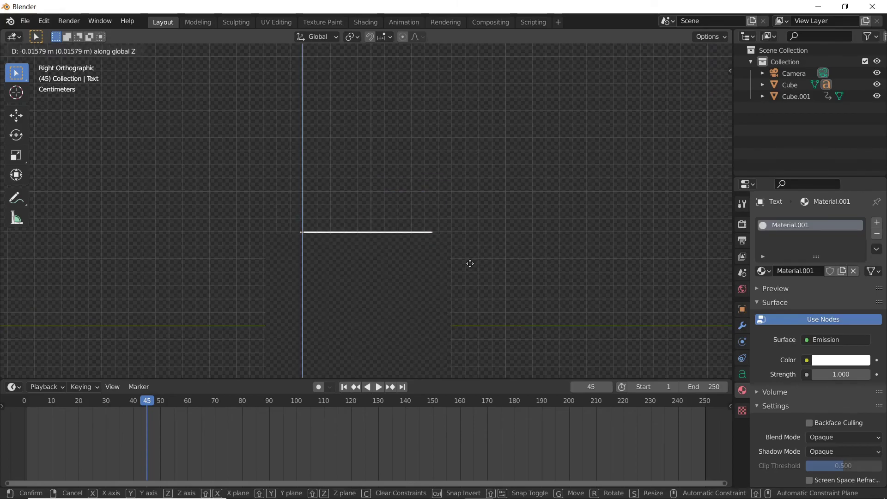
click(470, 263)
key(KP_7)
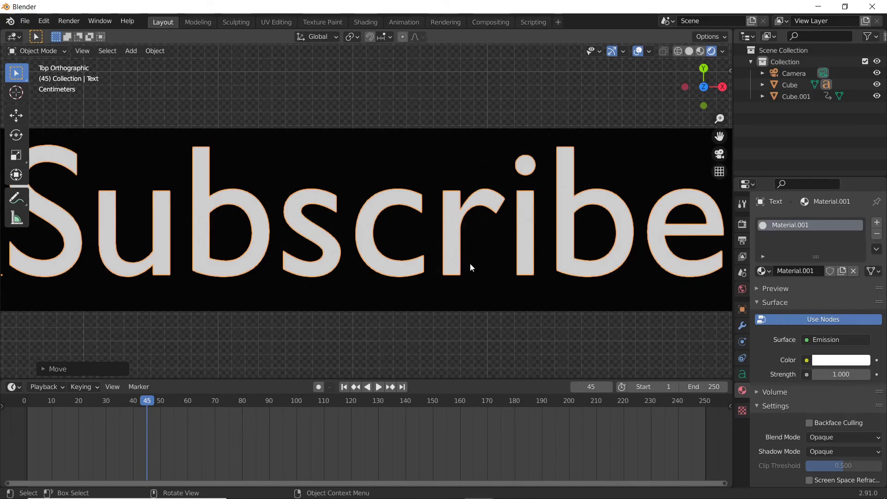
key(space)
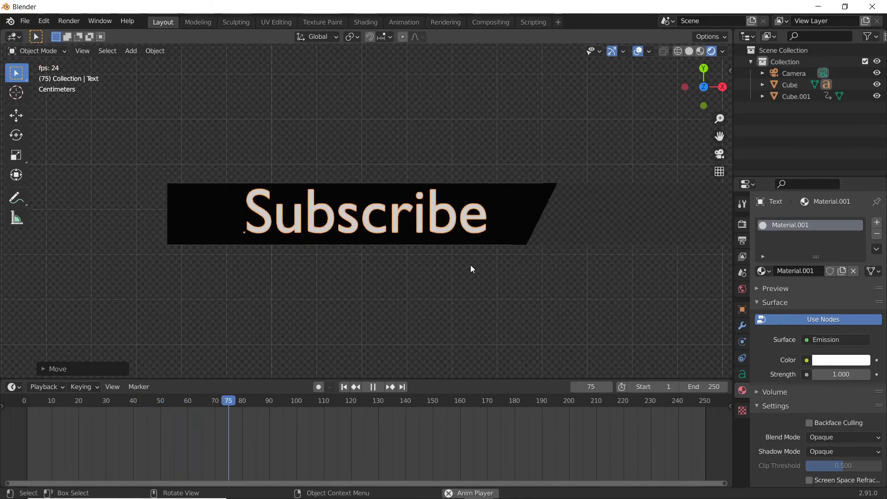
key(space)
Step: Return to the camera view and duplicate Cube.001's frame 40 keyframe to frame 60
click(470, 265)
key(KP_0)
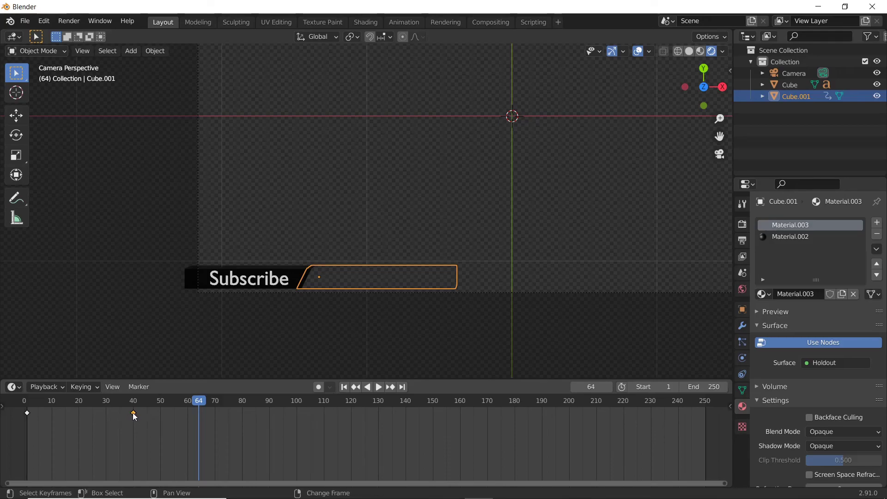
key(shift+d)
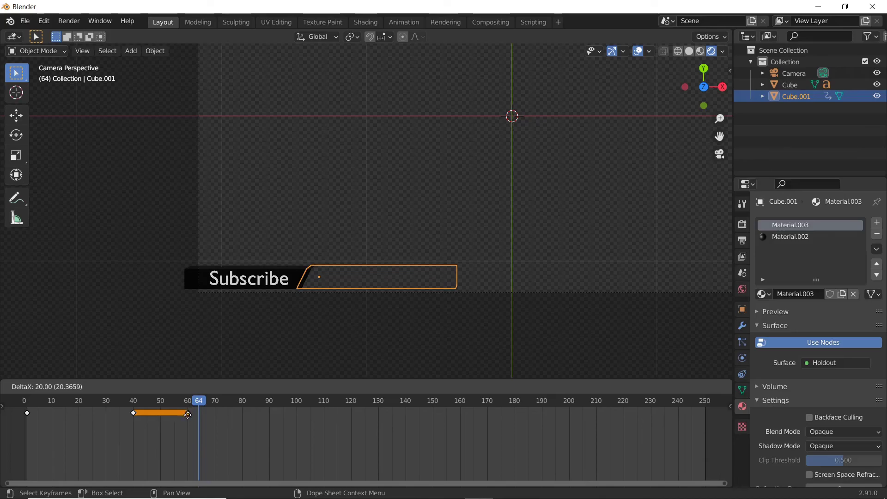
click(188, 414)
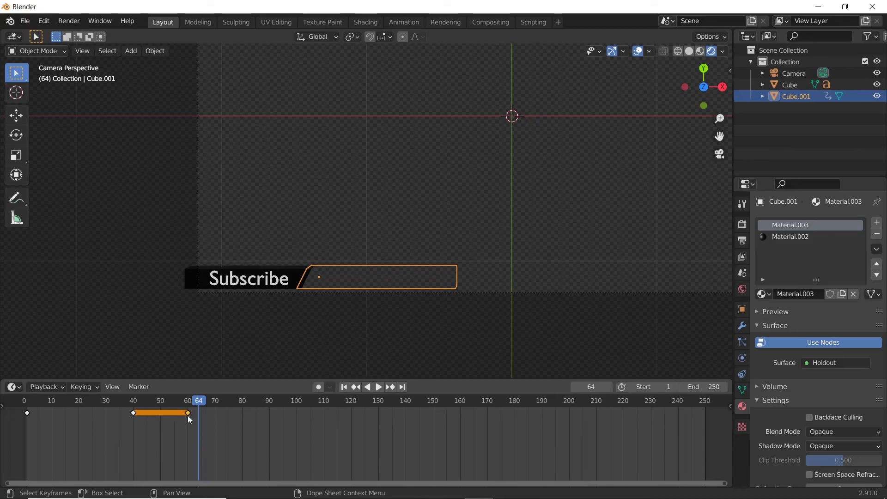
Step: Duplicate Cube.001's frame 1 keyframe to frame 70 and play the animation
click(27, 414)
key(shift+d)
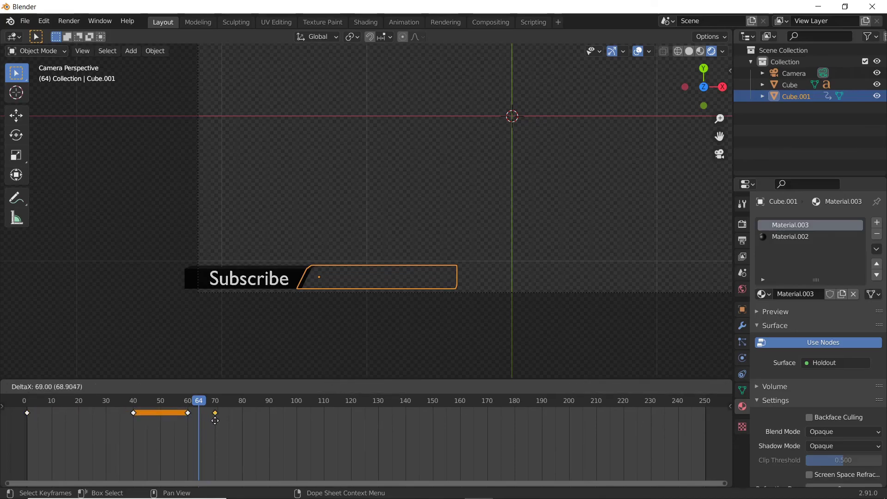
click(215, 420)
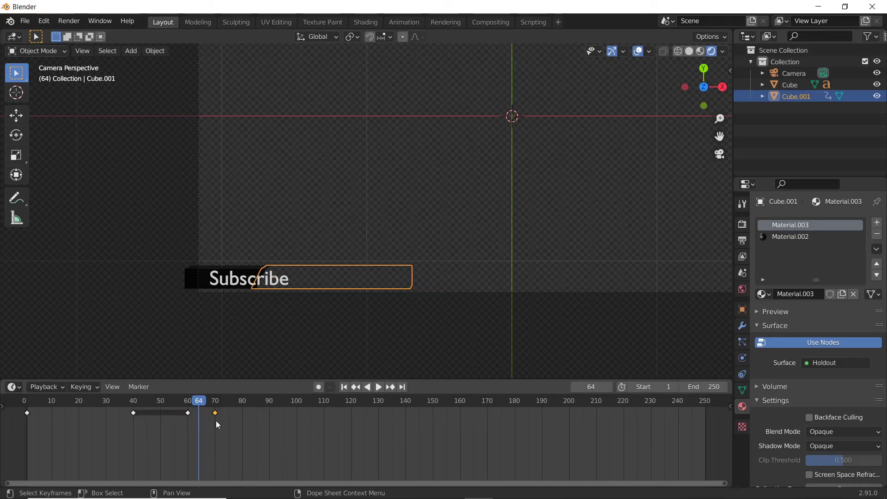
key(space)
key(space)
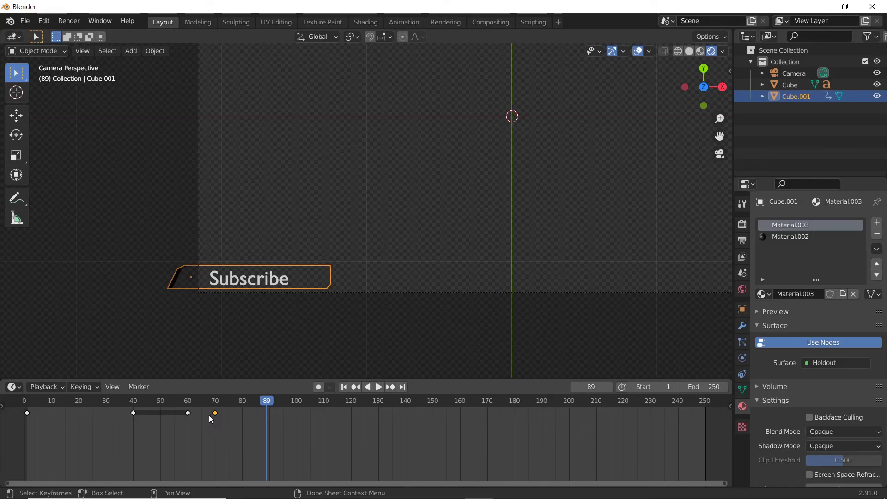
Step: Lower the Subscribe text about 0.014 m along Z from the right orthographic view
click(278, 283)
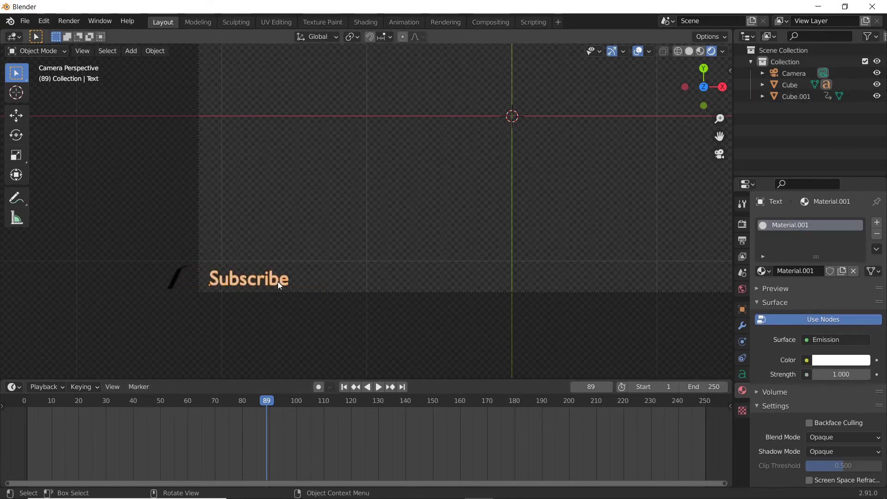
key(KP_Decimal)
key(KP_3)
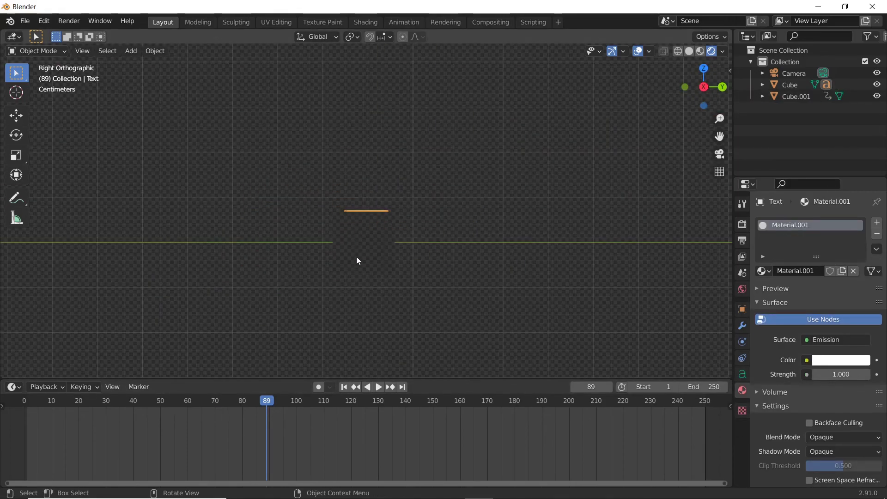
key(g)
key(x)
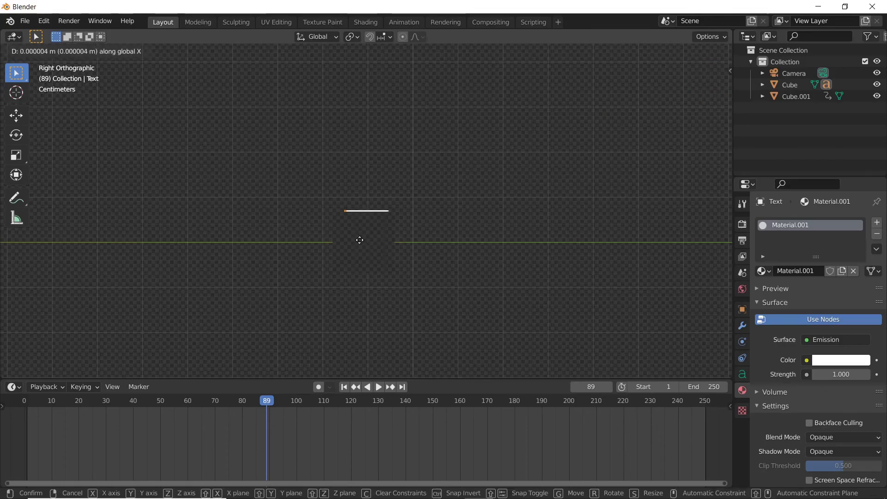
key(z)
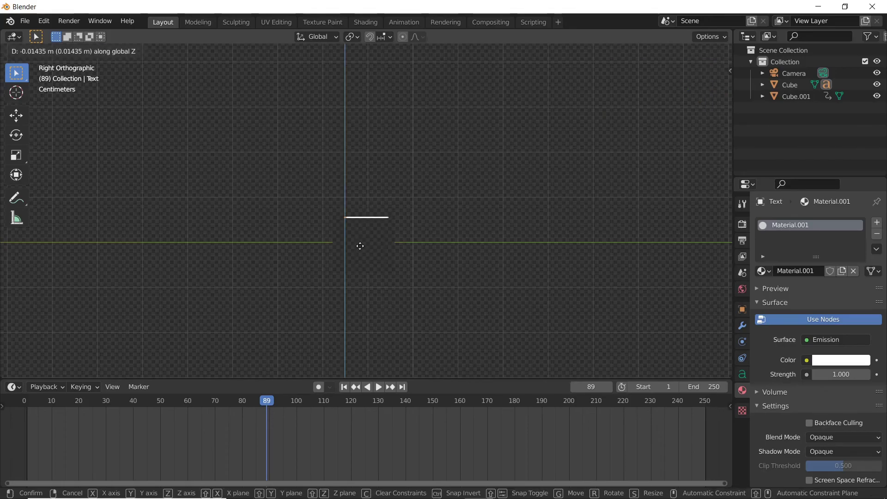
click(359, 245)
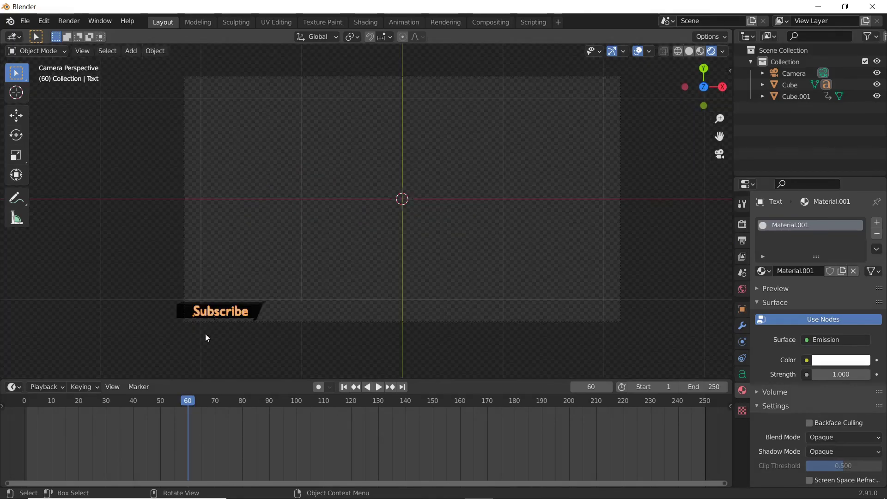
Step: Keyframe the Subscribe text at frame 69, and at frame 70 move it about -0.75 m along X and insert a Location keyframe
drag(204, 399, 213, 399)
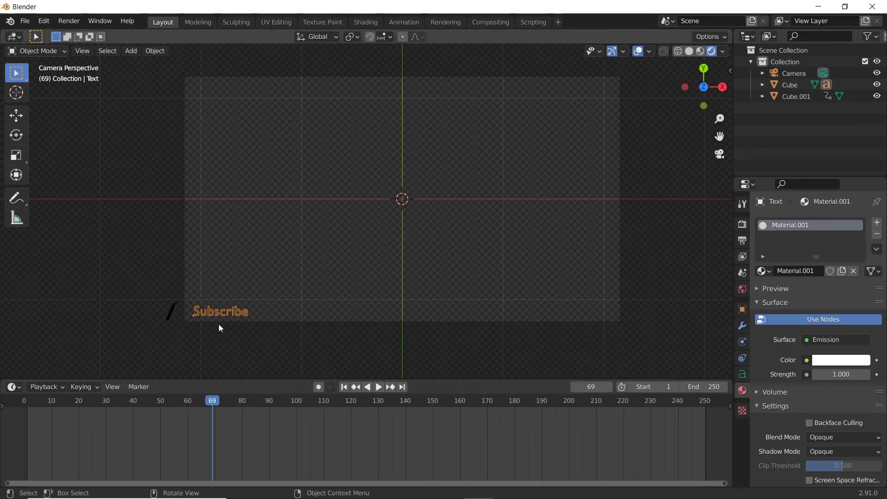
key(i)
key(Right)
key(g)
key(x)
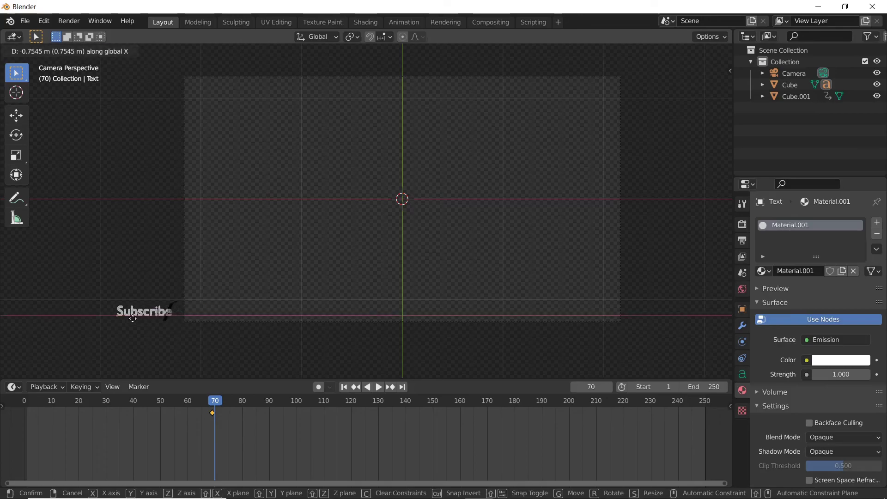
click(135, 319)
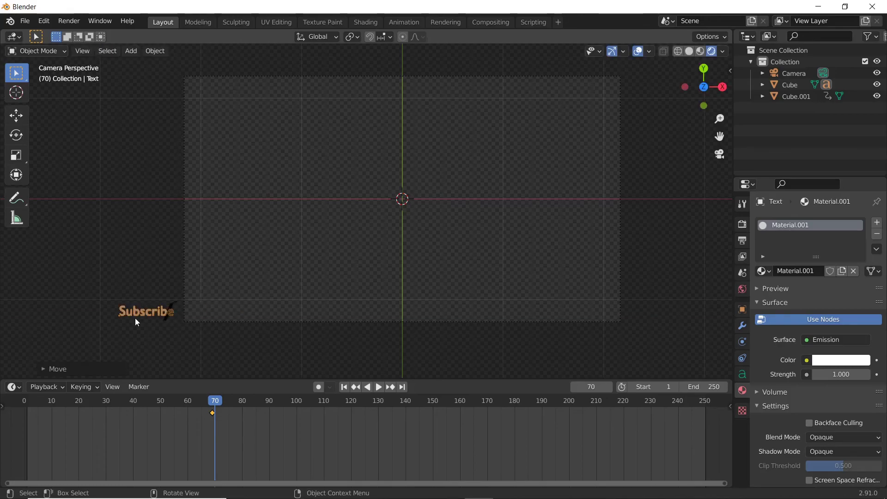
key(i)
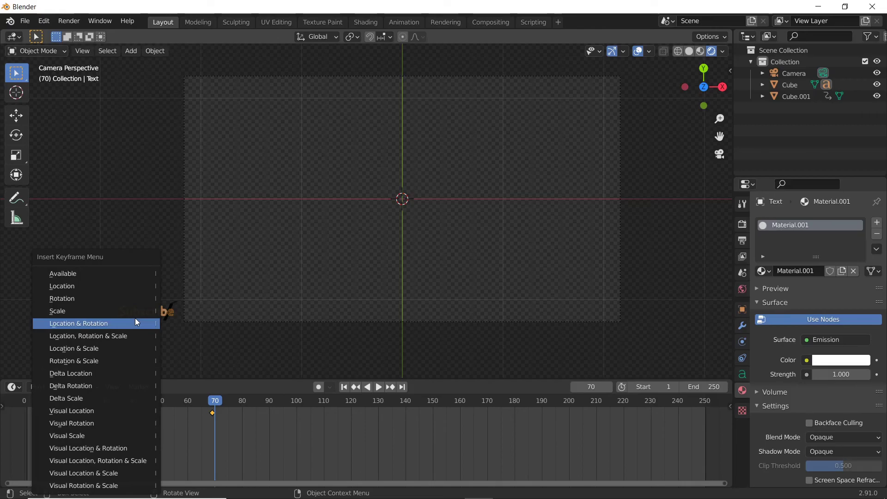
click(102, 286)
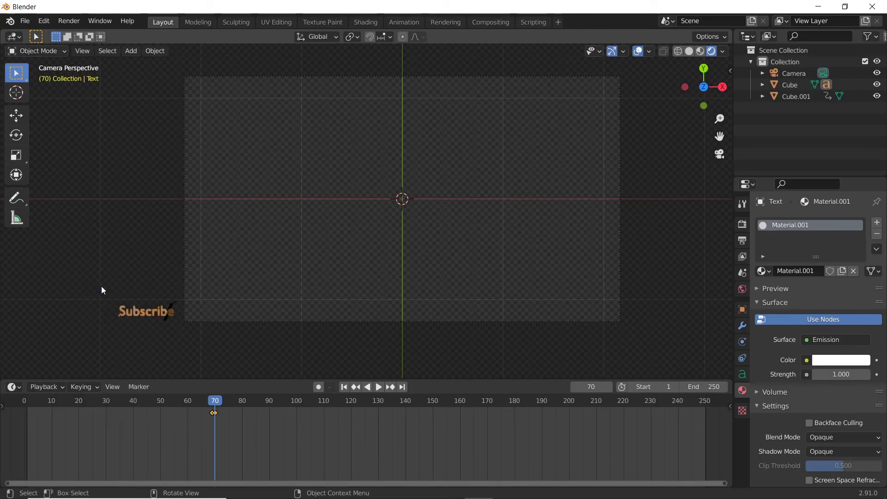
Step: Add a text object reading "Like" and assign Material.001 to it
key(shift+a)
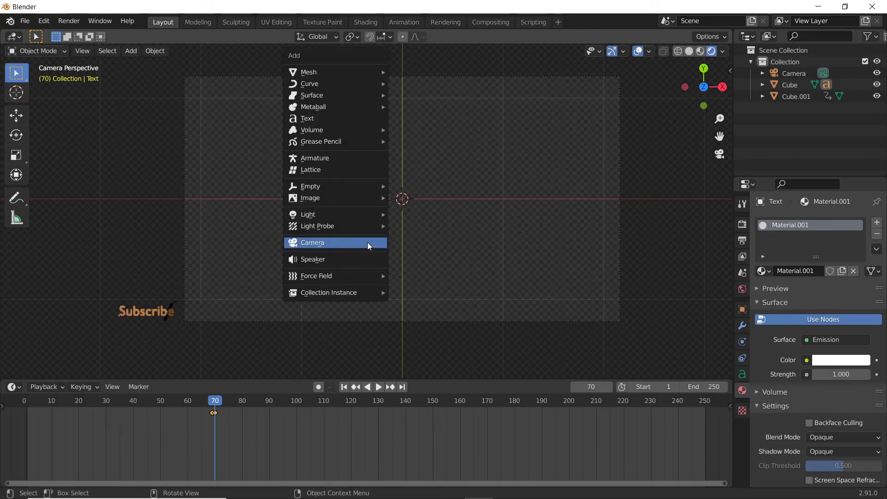
key(shift+a)
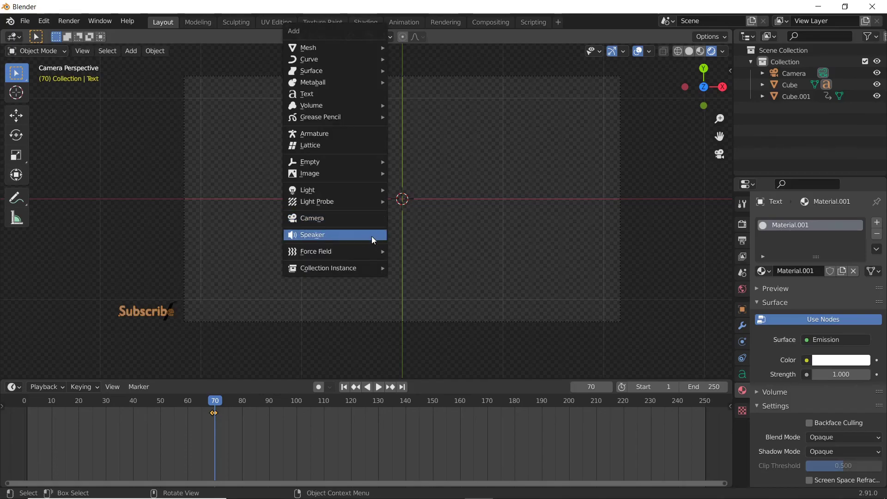
click(338, 97)
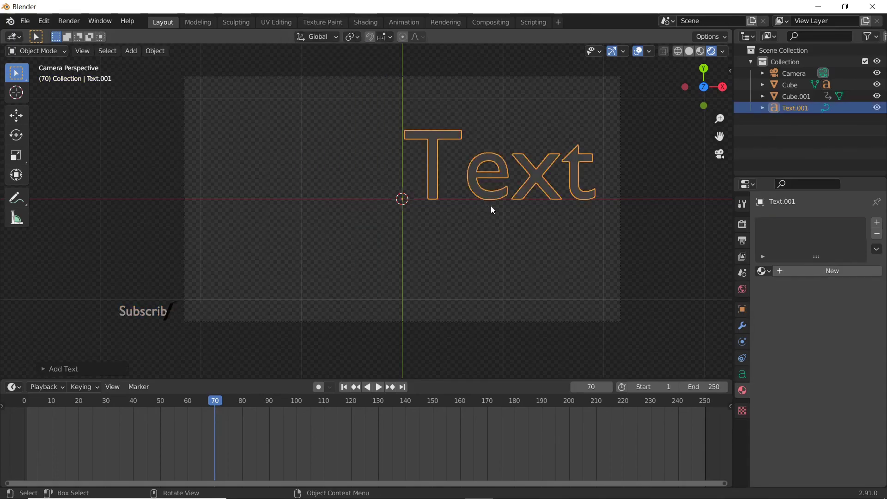
key(Tab)
key(BackSpace)
key(BackSpace)
key(BackSpace)
key(BackSpace)
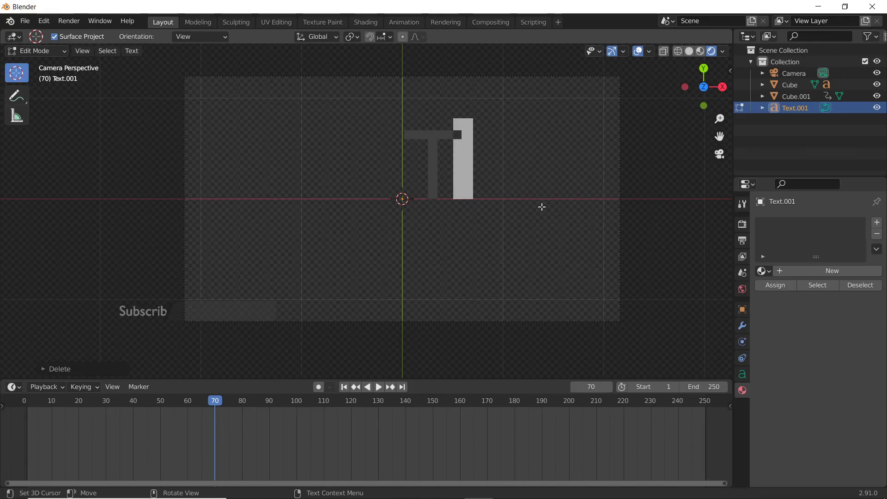
text(Like)
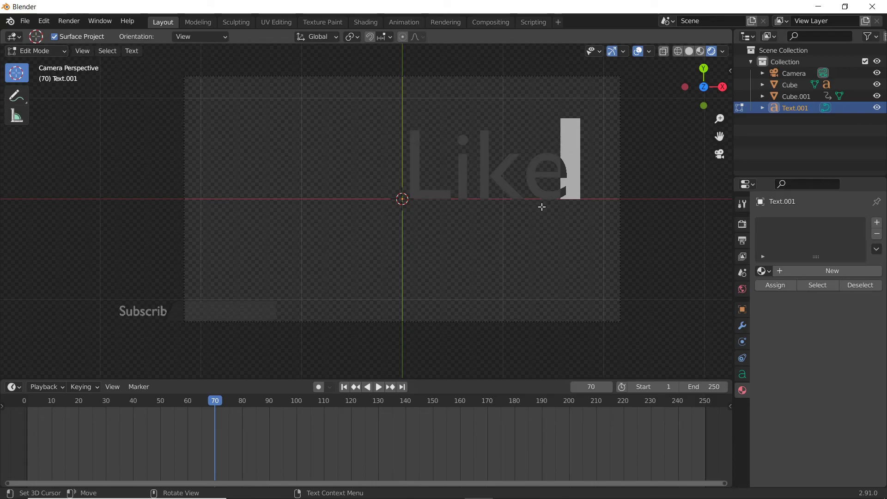
key(Tab)
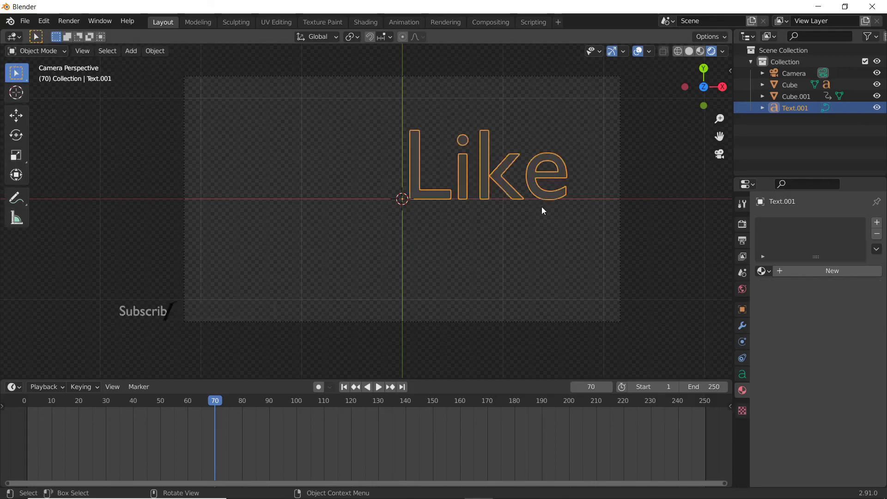
click(764, 271)
click(670, 299)
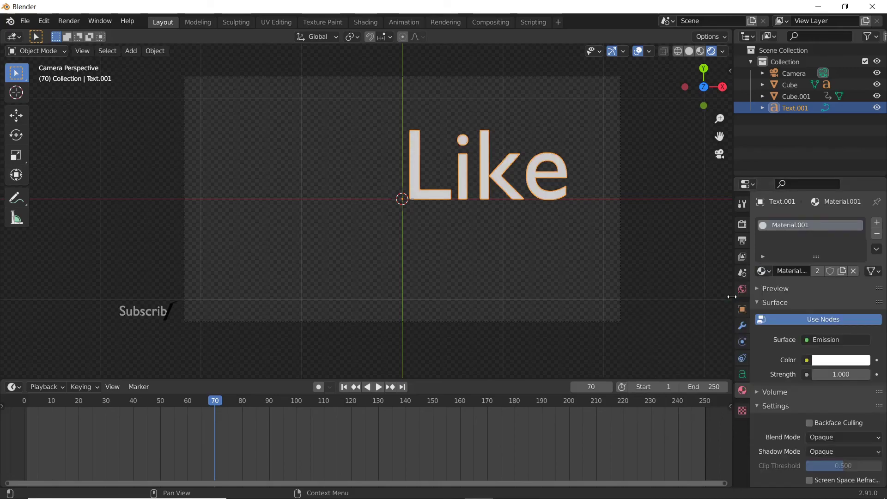
Step: Scale the Like text down and place it in the banner area at the camera frame's lower-left corner
key(s)
click(454, 210)
key(g)
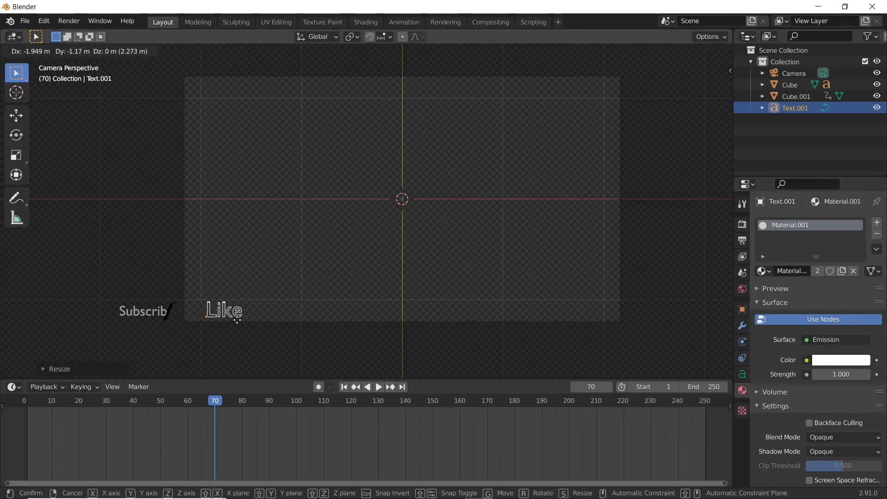
click(237, 321)
key(s)
click(261, 346)
key(g)
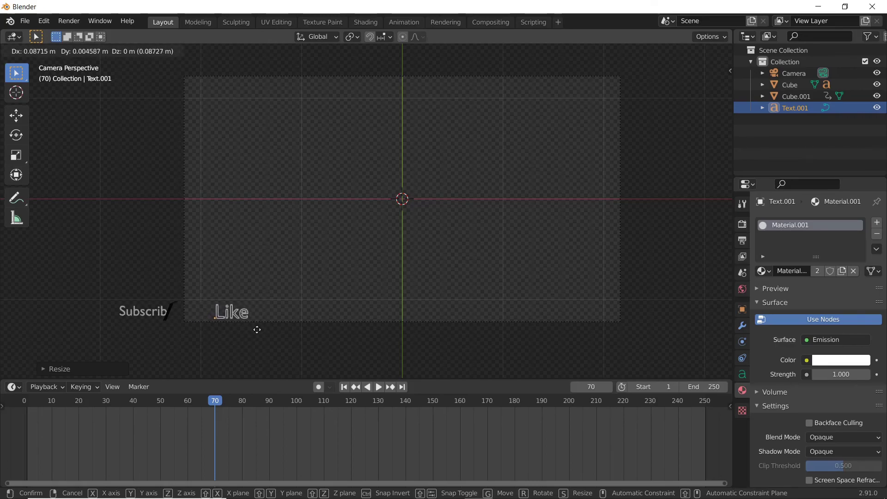
click(258, 328)
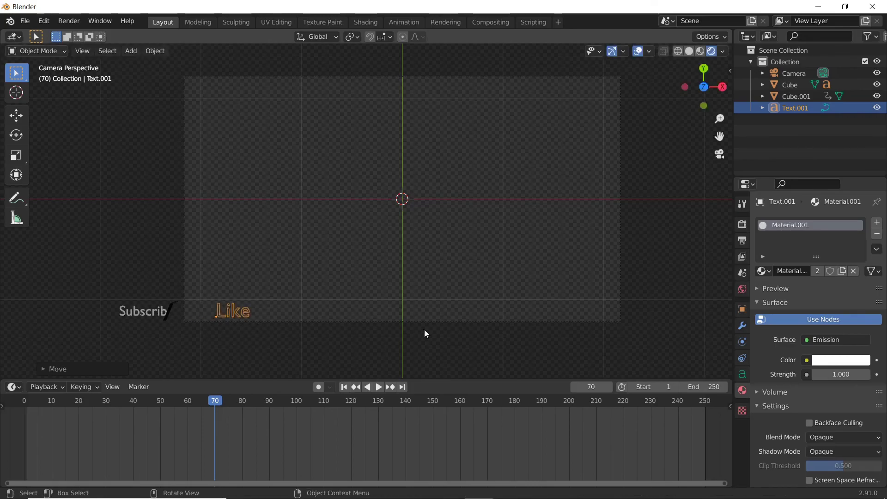
Step: At frame 70, move the Like text about -0.9 m along X outside the camera frame and insert a Location keyframe
key(space)
key(space)
click(215, 402)
key(g)
key(x)
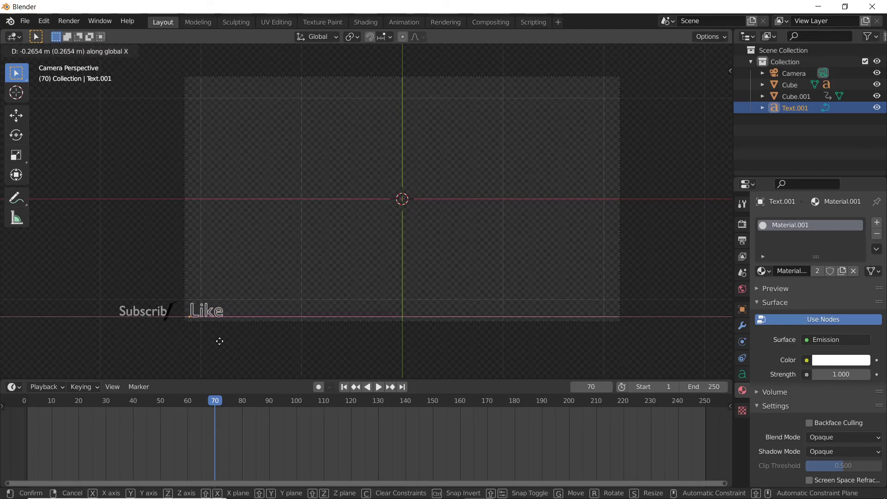
click(156, 351)
key(i)
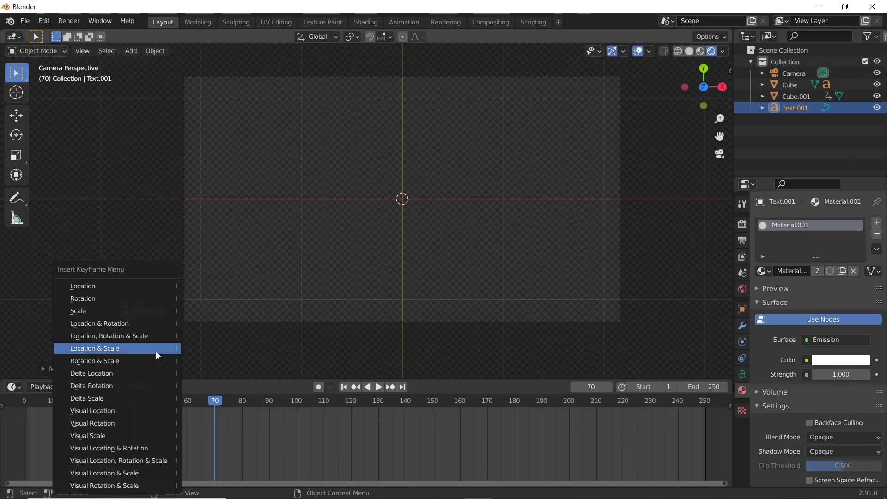
click(130, 286)
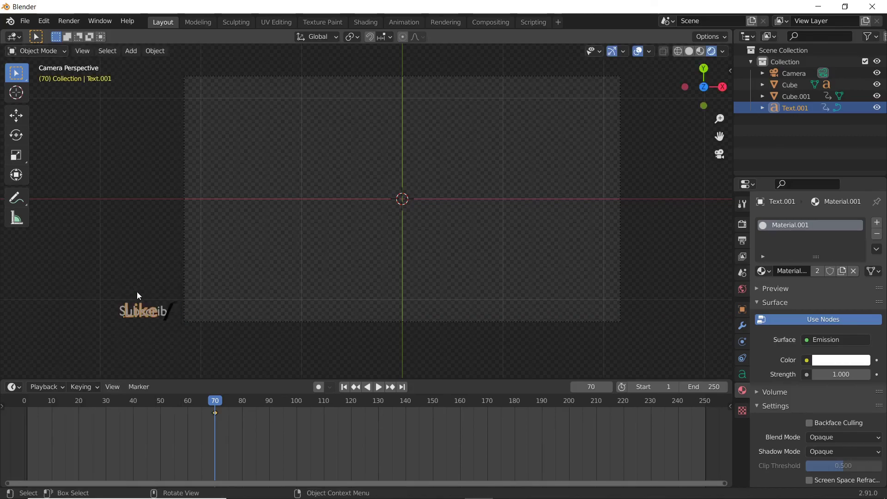
Step: At frame 71, move the Like text about 0.9 m along X back into the banner area and insert a Location keyframe
key(Right)
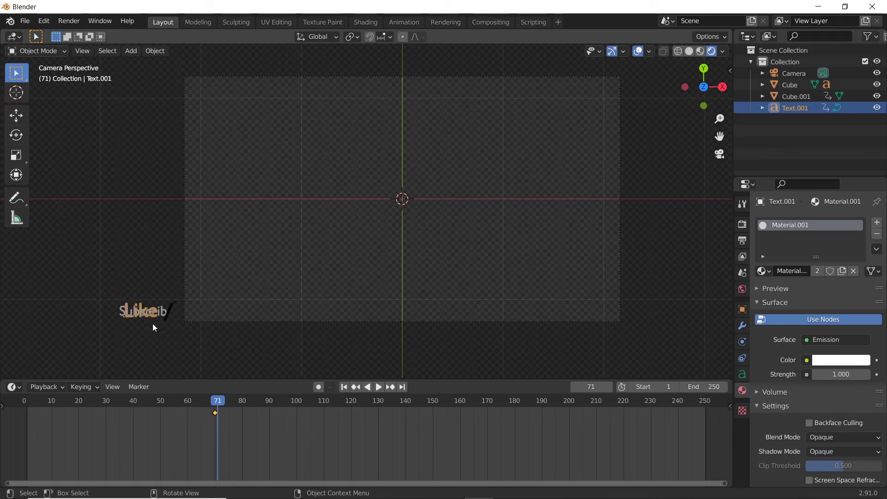
key(g)
key(x)
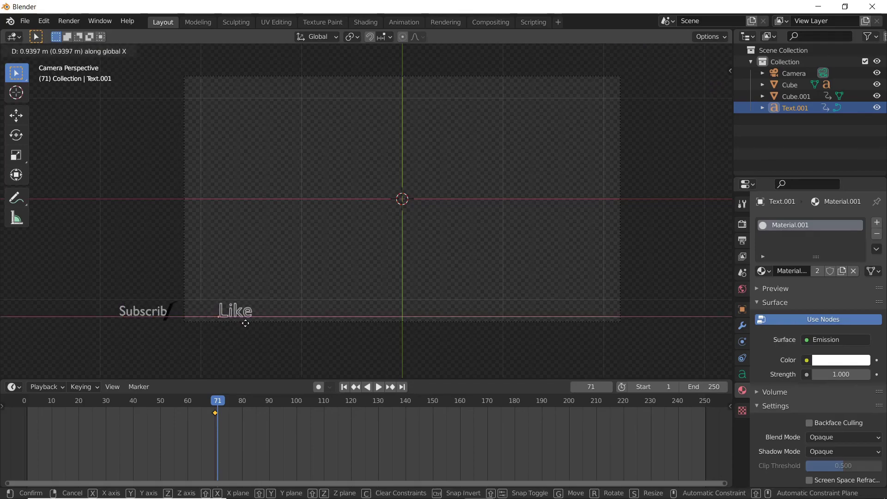
click(242, 325)
key(i)
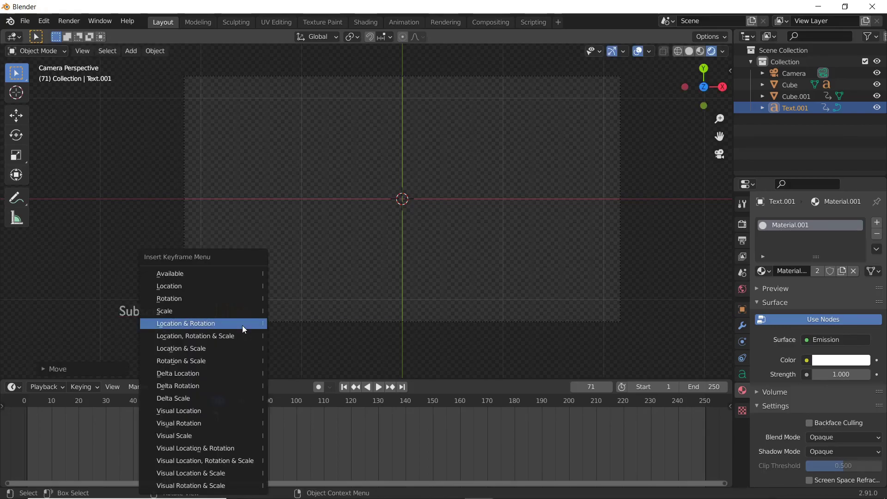
click(214, 294)
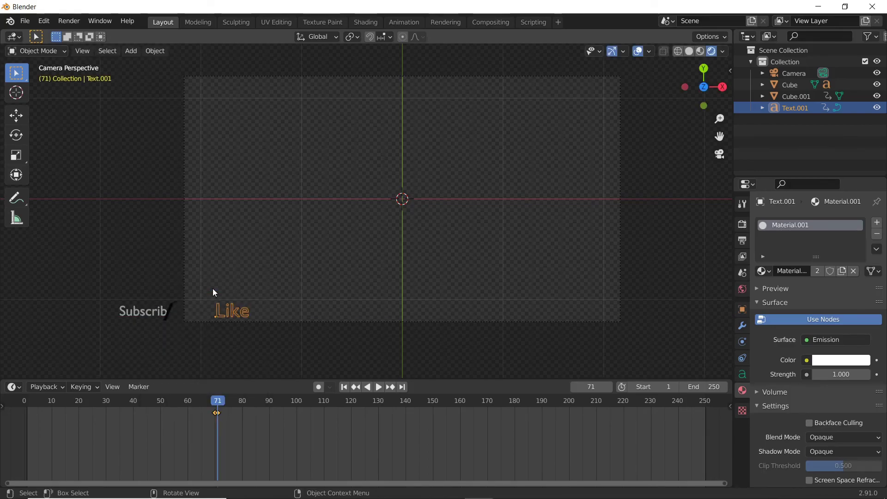
Step: Duplicate Cube.001's frame 70 keyframe to frame 80
click(181, 312)
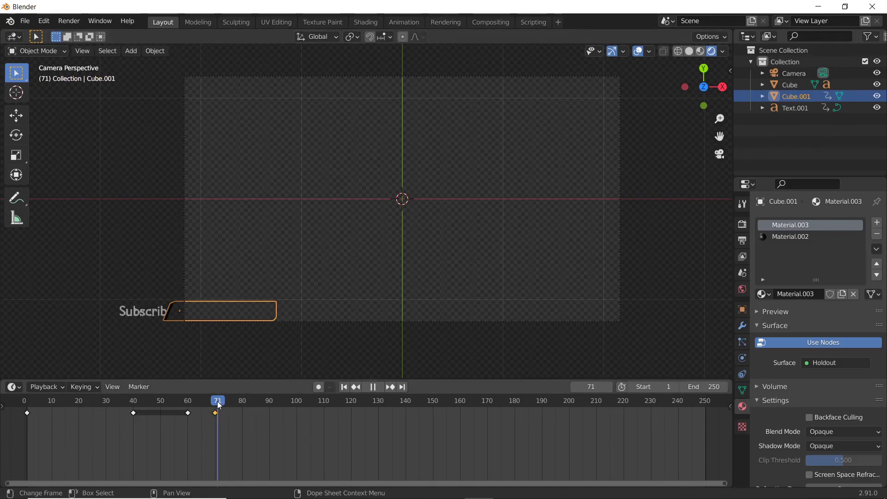
drag(216, 406, 242, 405)
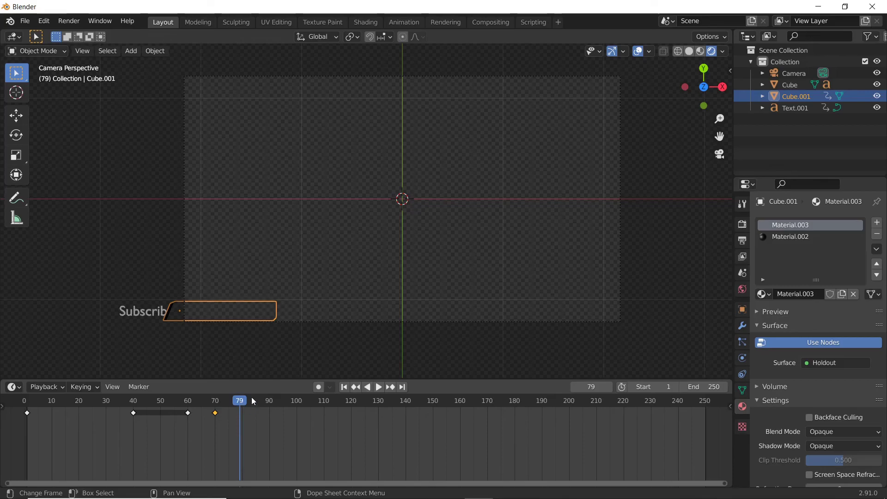
key(shift+d)
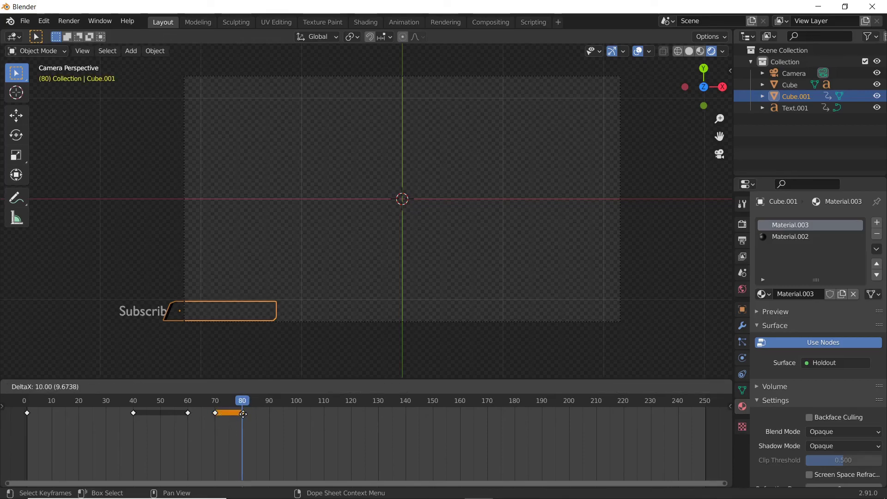
click(243, 414)
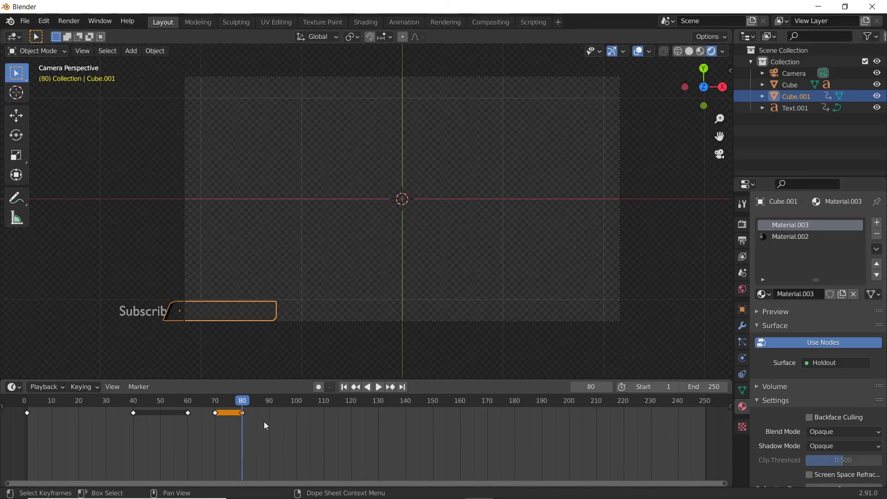
Step: Play the animation from frame 60 and duplicate Cube.001's frame 60 keyframe to frame 100
click(187, 413)
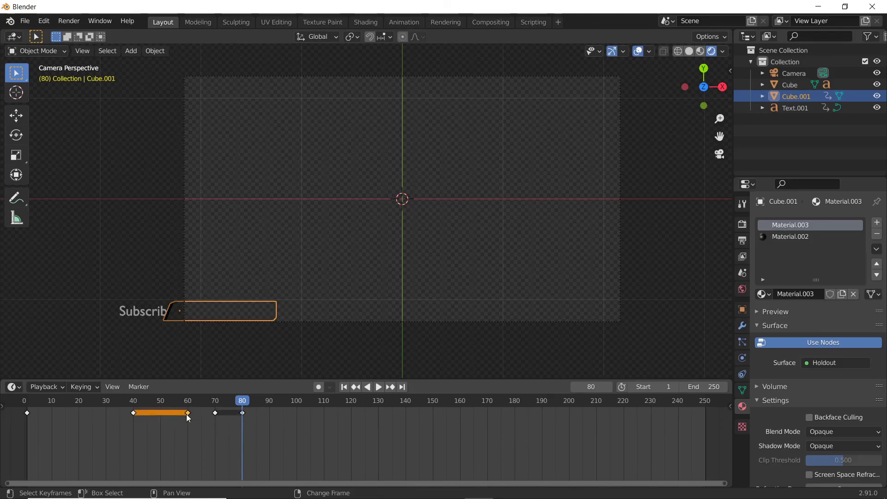
click(187, 403)
key(space)
key(space)
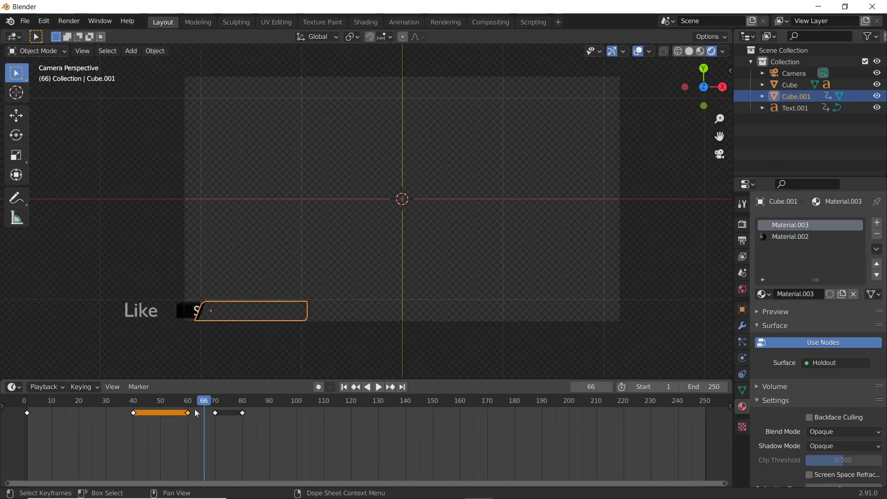
key(g)
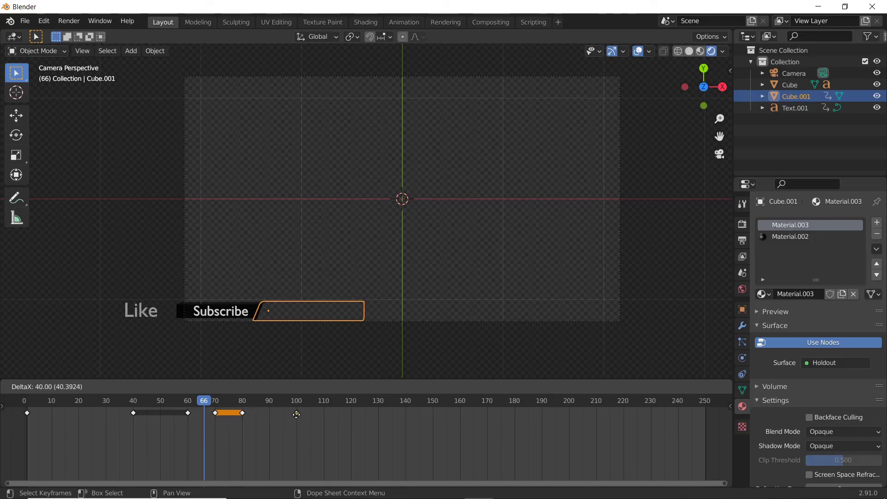
click(296, 415)
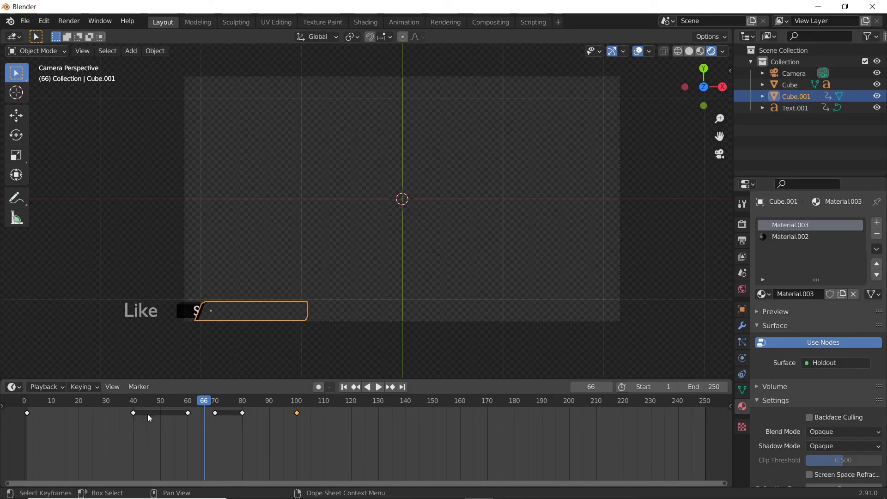
Step: Duplicate Cube.001's frame 100 keyframe to frame 120 and its frame 70 keyframe to frame 130
key(shift+d)
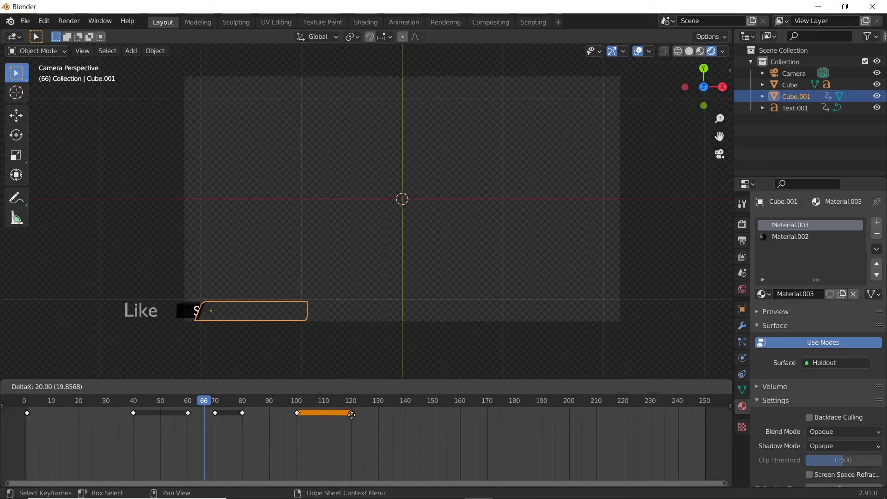
click(353, 414)
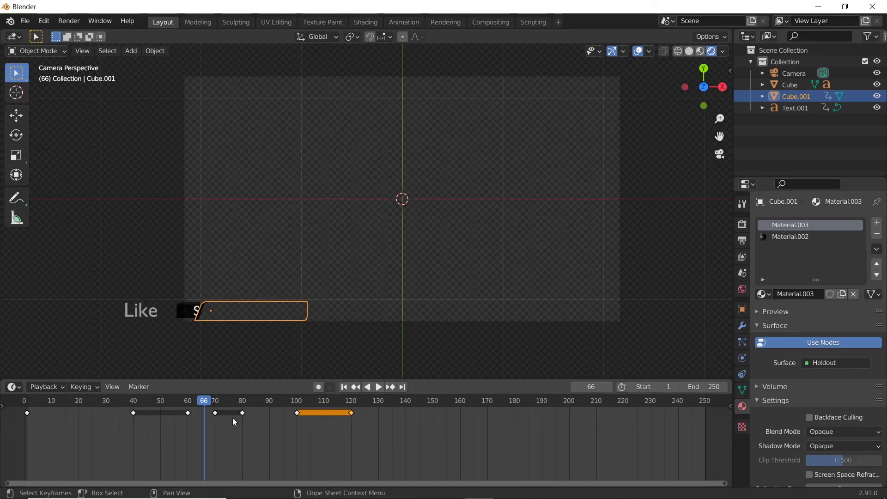
click(216, 413)
drag(204, 403, 217, 404)
key(shift+d)
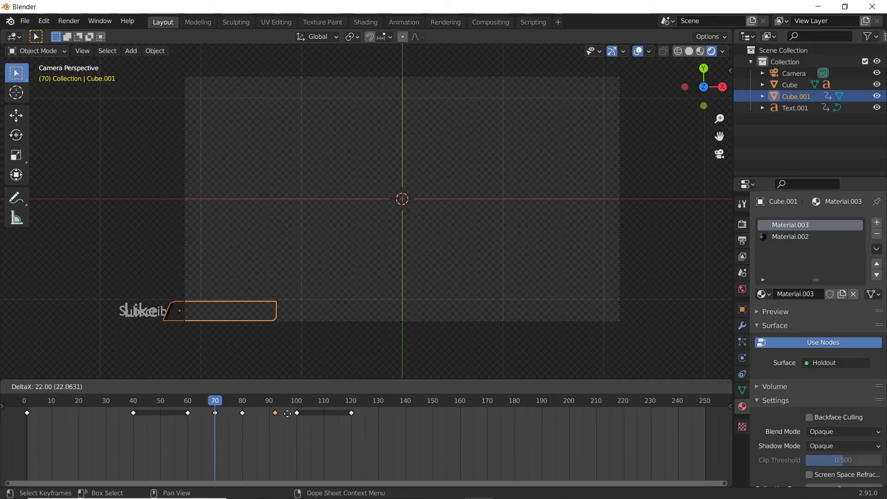
click(379, 414)
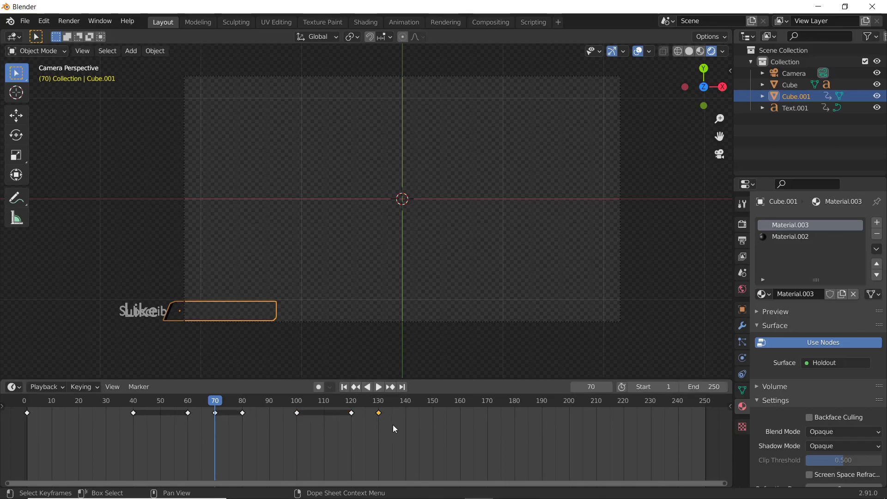
Step: Play the animation from frame 1 to check the Subscribe and Like reveals, and return to frame 1
key(shift+Left)
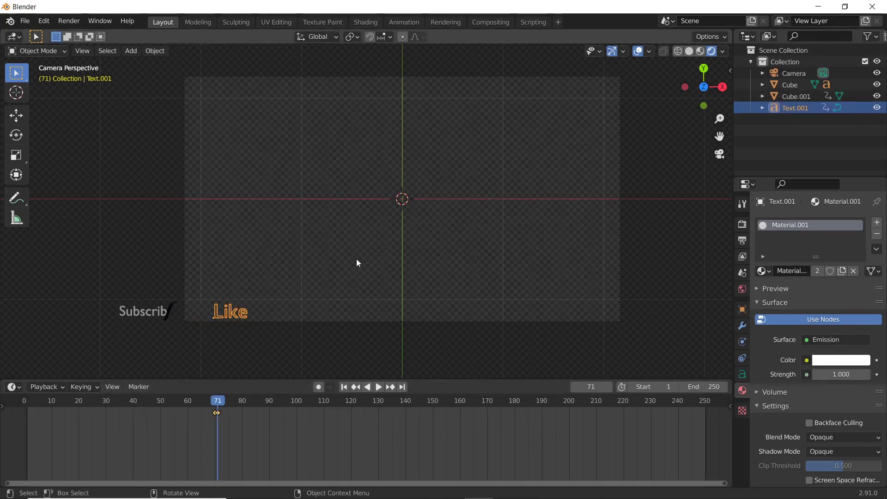
key(shift+Left)
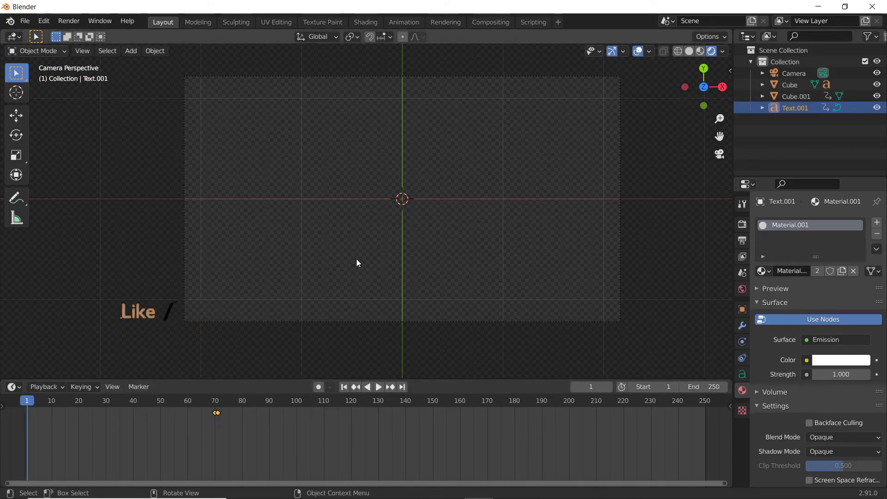
key(alt+a)
key(space)
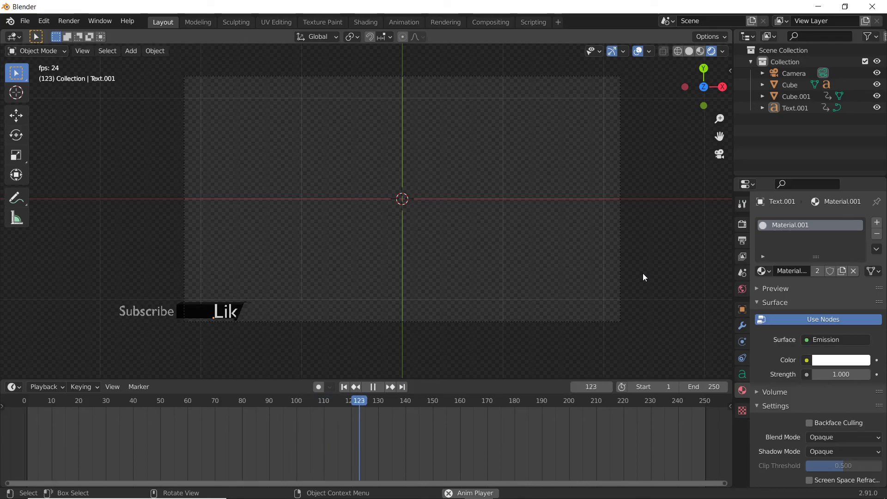
key(space)
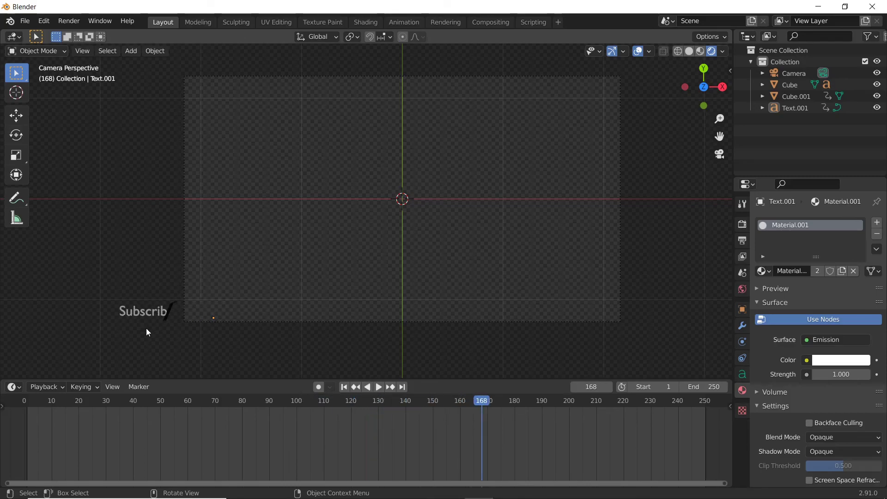
key(shift+Left)
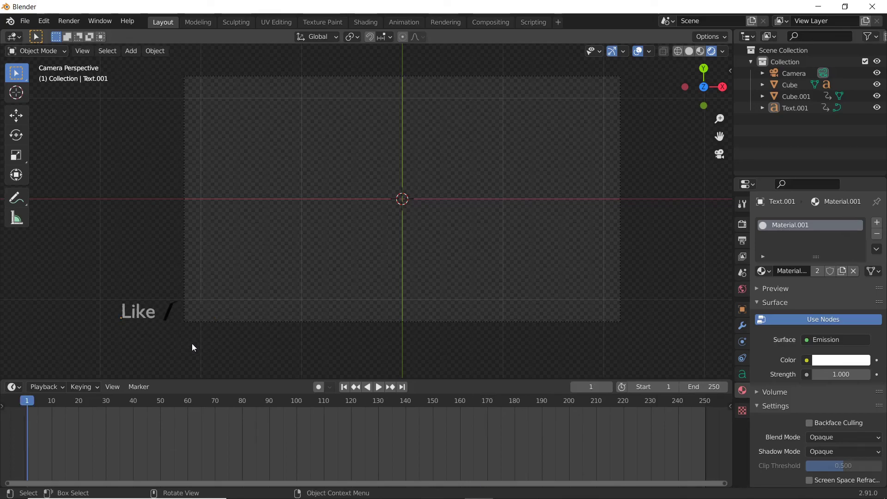
Step: Add a circle empty at the scene origin and rotate it 90° about the X axis
key(shift+a)
mouse_move(164, 287)
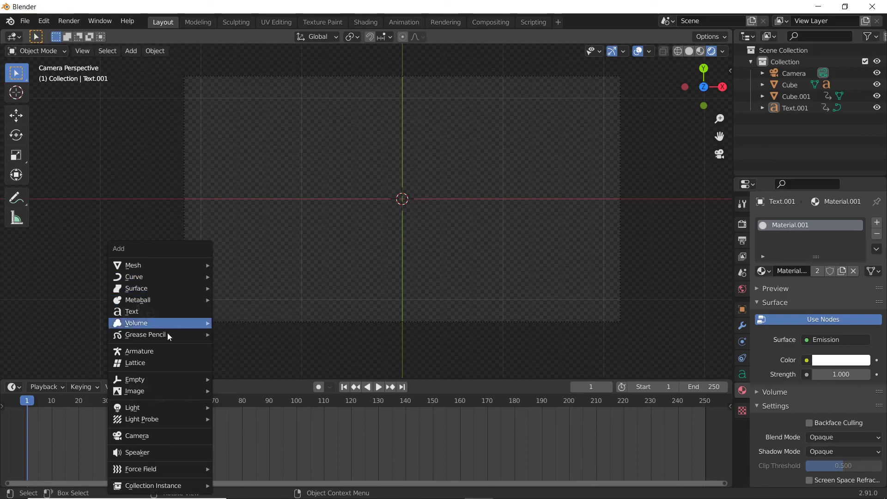
mouse_move(170, 377)
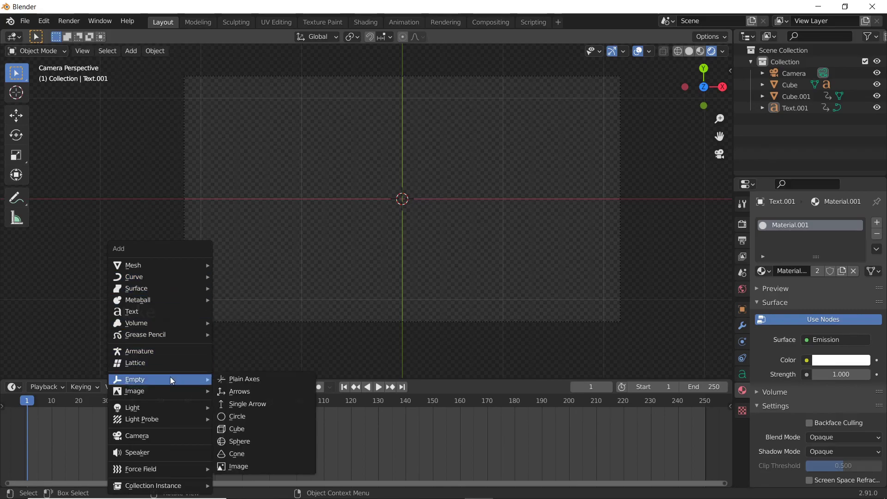
click(256, 415)
key(s)
key(r)
key(x)
key(9)
key(0)
key(Return)
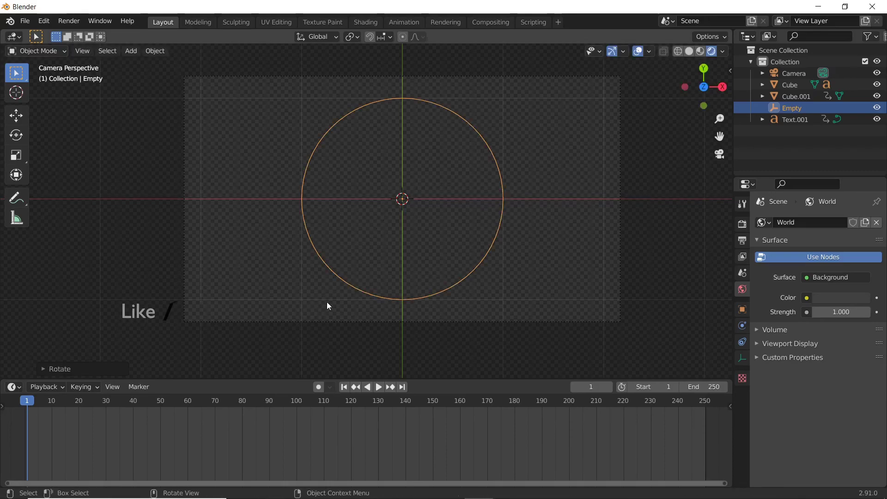
Step: Scale the circle empty down to about a quarter and move it about -1.88 m in X and -1.13 m in Y onto the banner
key(s)
click(418, 229)
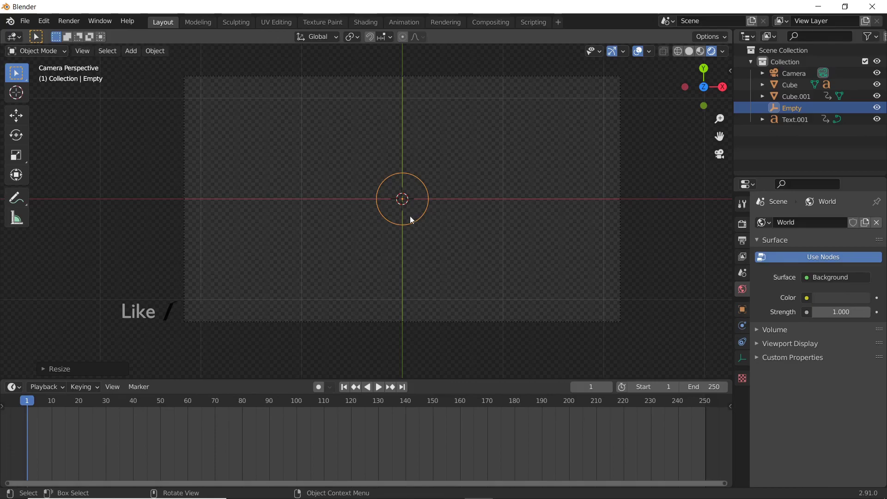
key(g)
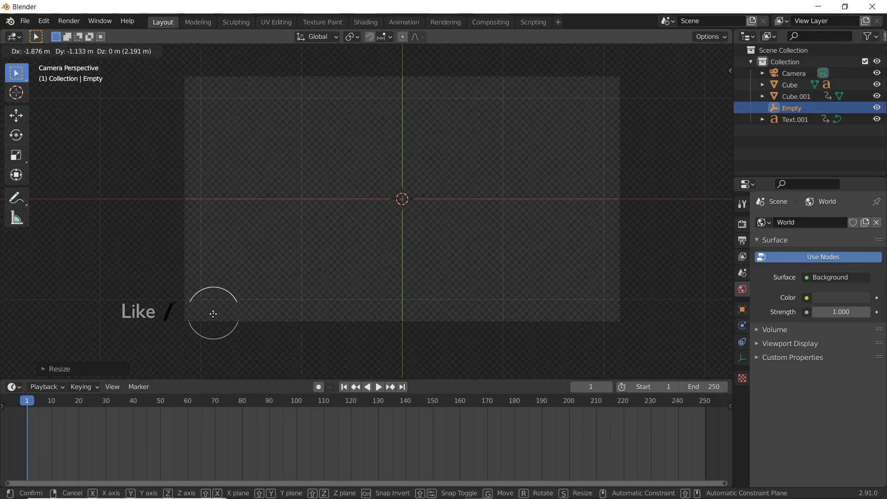
click(213, 314)
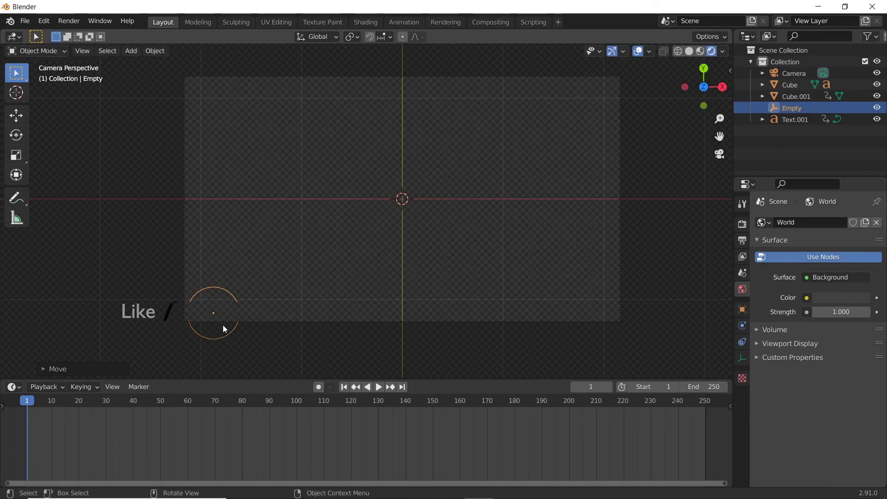
Step: In top view, parent the black Subscribe bar, the holdout block and the Like text to the circle empty using the Object option
key(KP_7)
scroll(217, 291, down, 1)
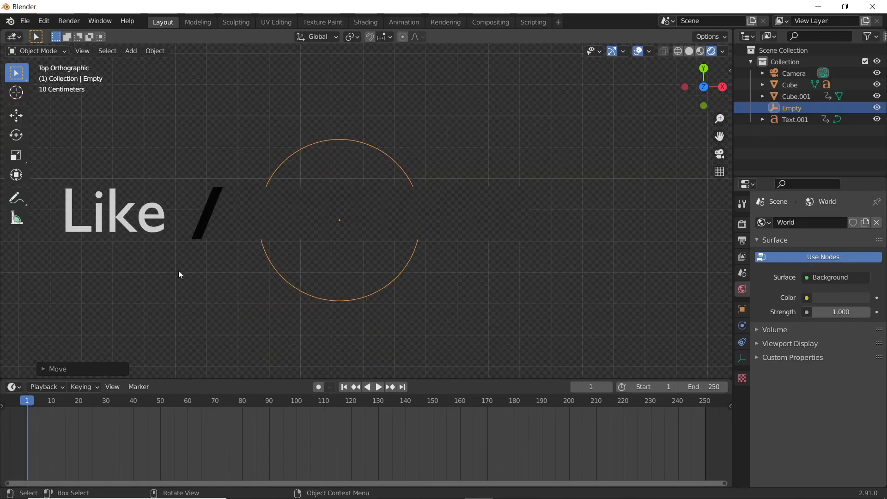
click(195, 232)
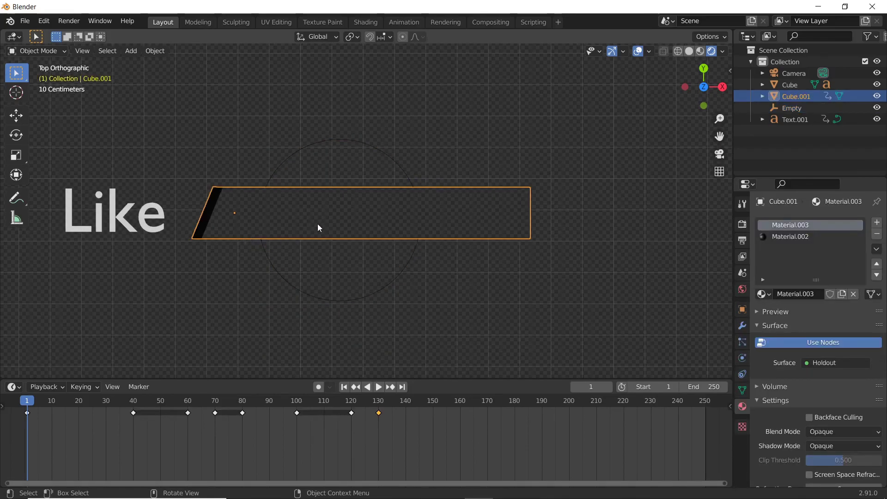
click(335, 217)
click(336, 216)
click(336, 217)
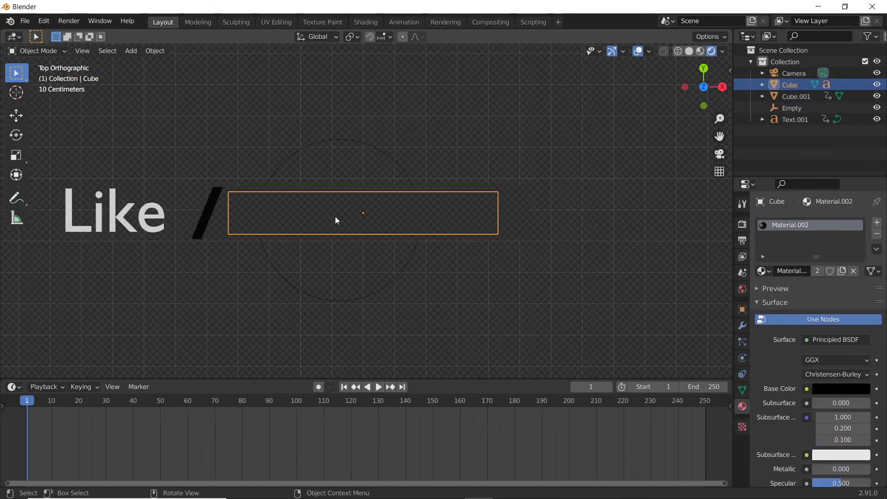
key(g)
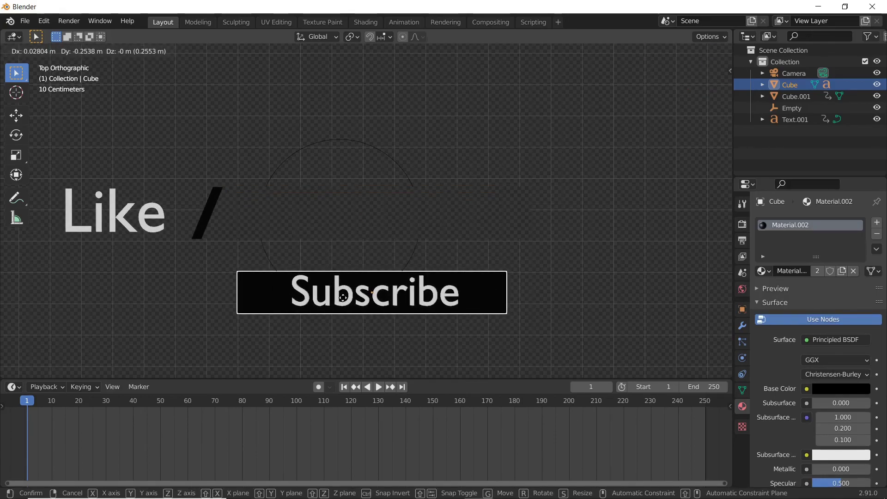
key(Escape)
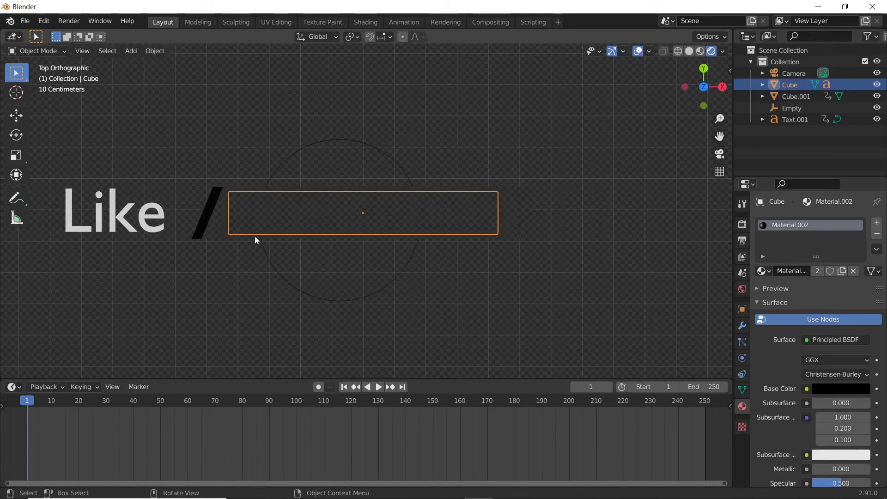
shift+click(218, 228)
shift+click(142, 220)
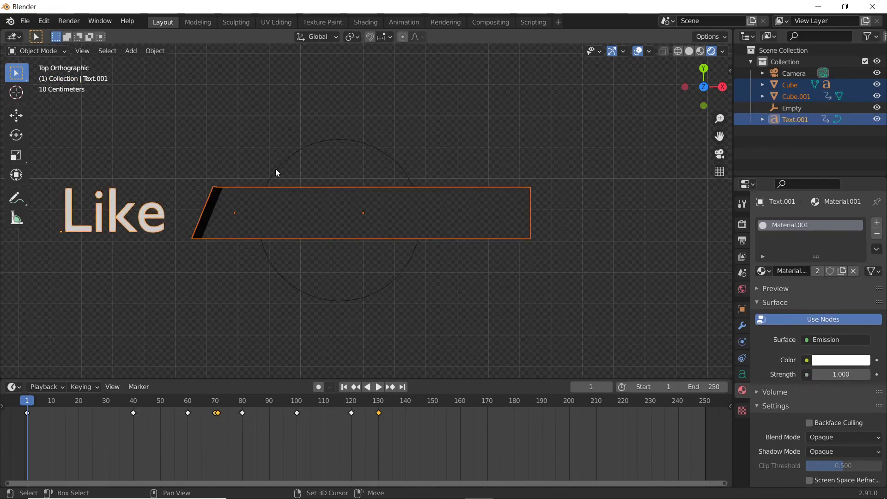
shift+click(279, 167)
key(ctrl+p)
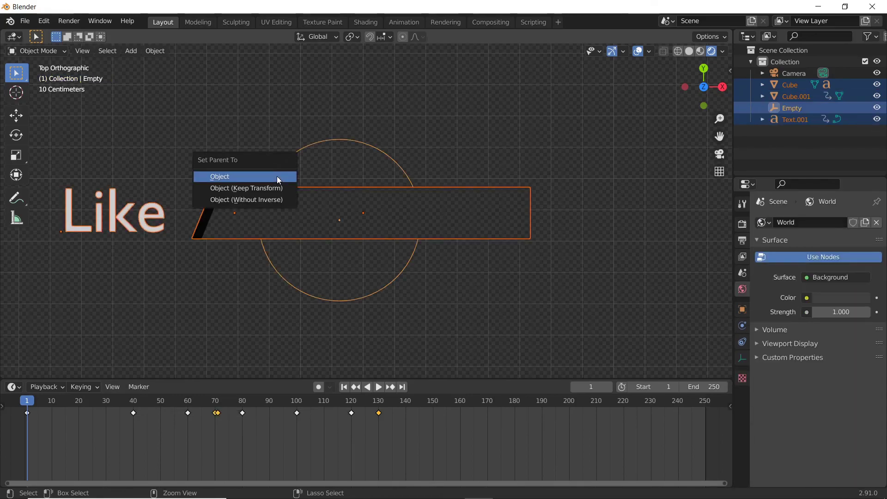
click(277, 177)
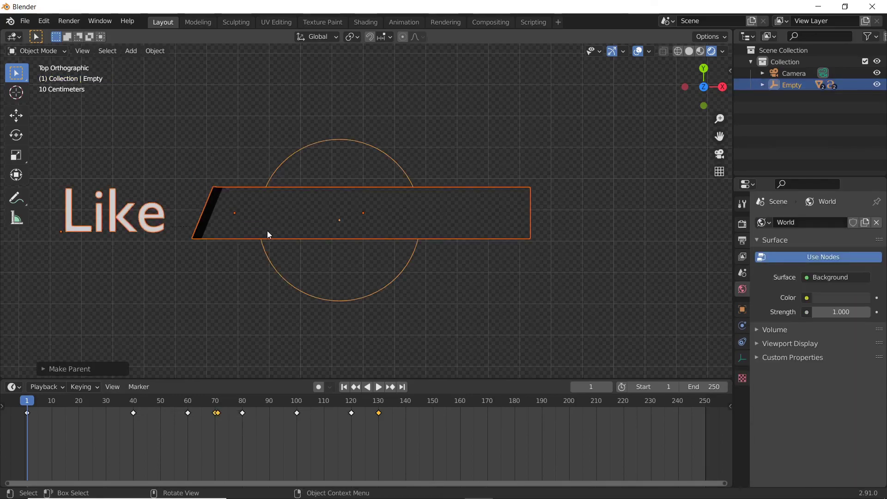
Step: Try moving the circle empty together with its parented banner parts
click(286, 167)
key(g)
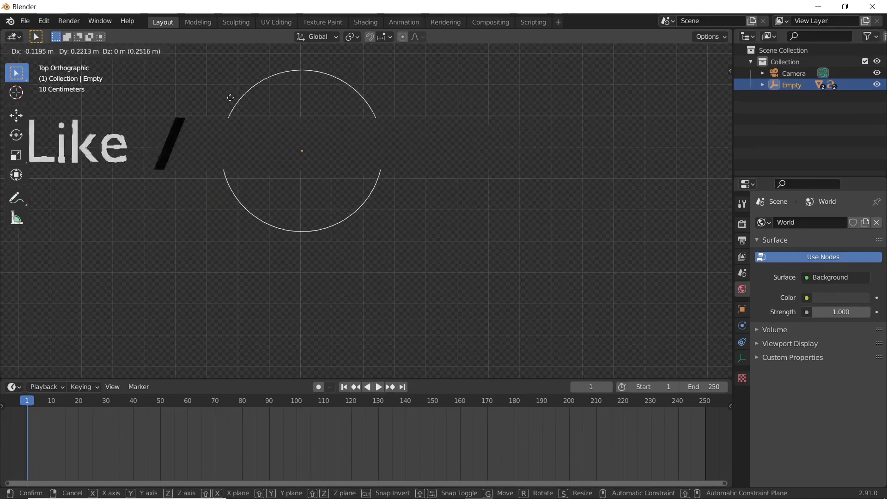
click(303, 168)
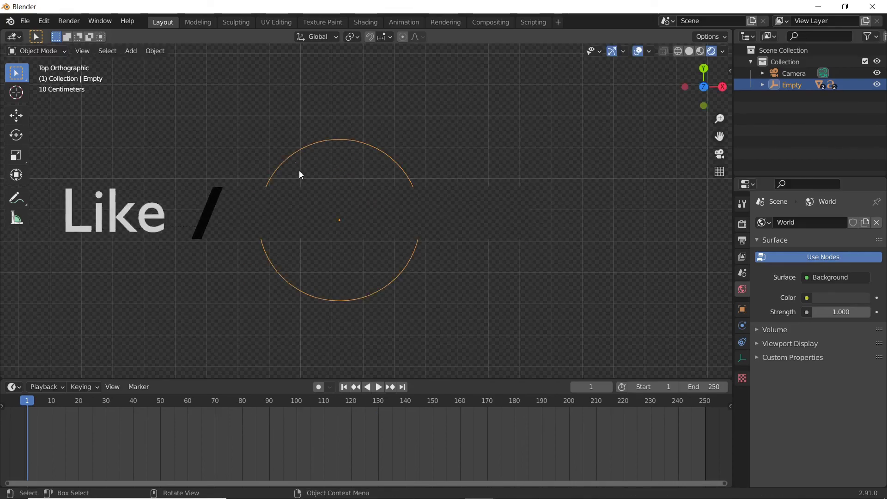
Step: Review the end of the animation through the camera from frame 99 to frame 131
key(KP_0)
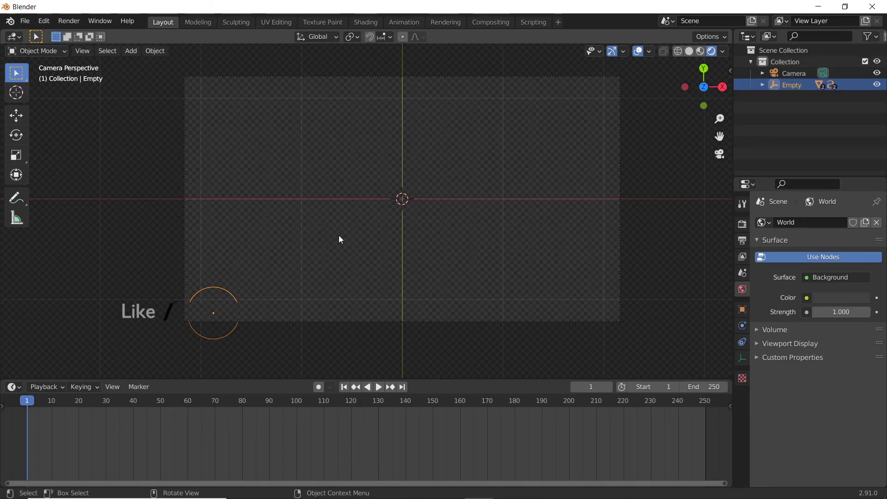
click(293, 400)
key(space)
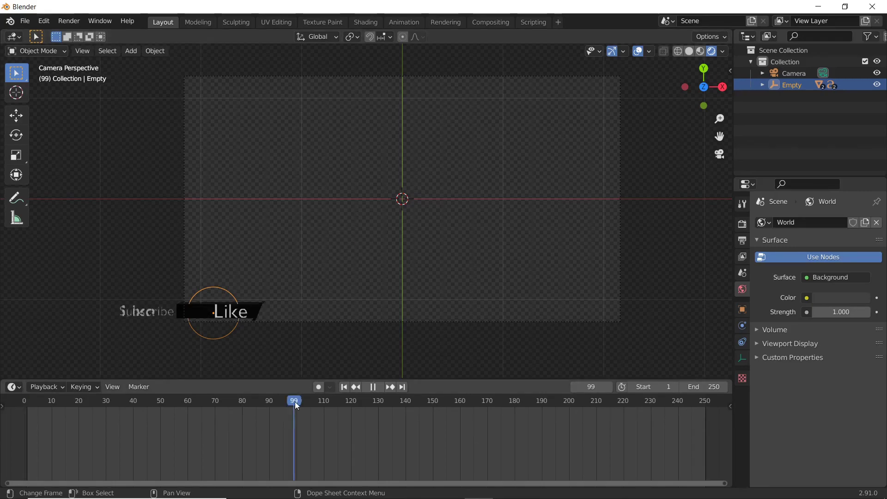
drag(335, 405, 381, 410)
key(space)
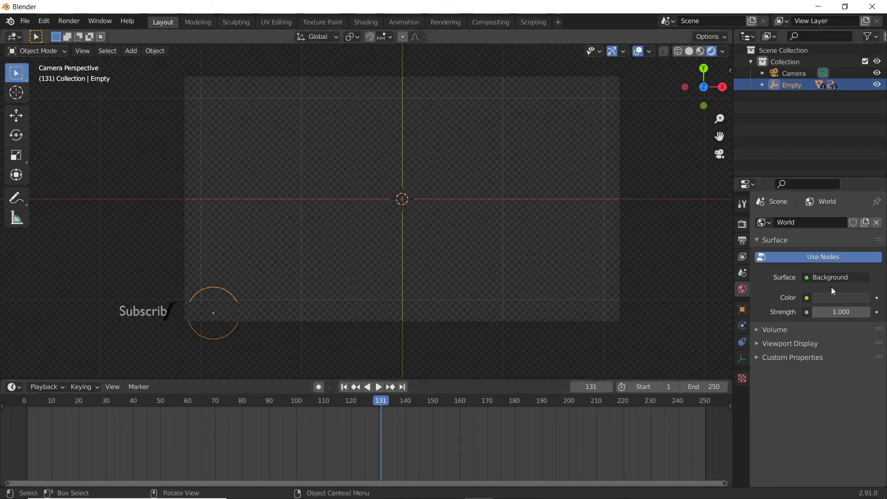
Step: Set the scene's output end frame to 131
click(745, 225)
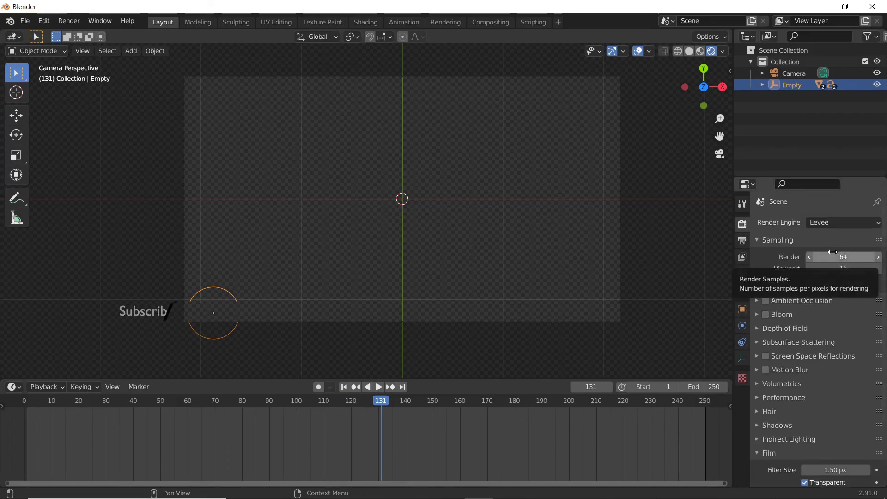
scroll(761, 271, down, 4)
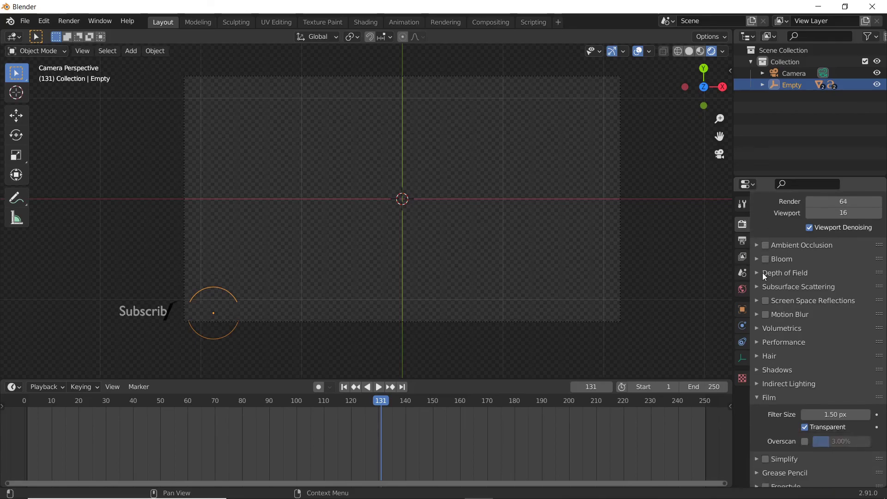
click(742, 240)
click(834, 261)
text(131)
key(Return)
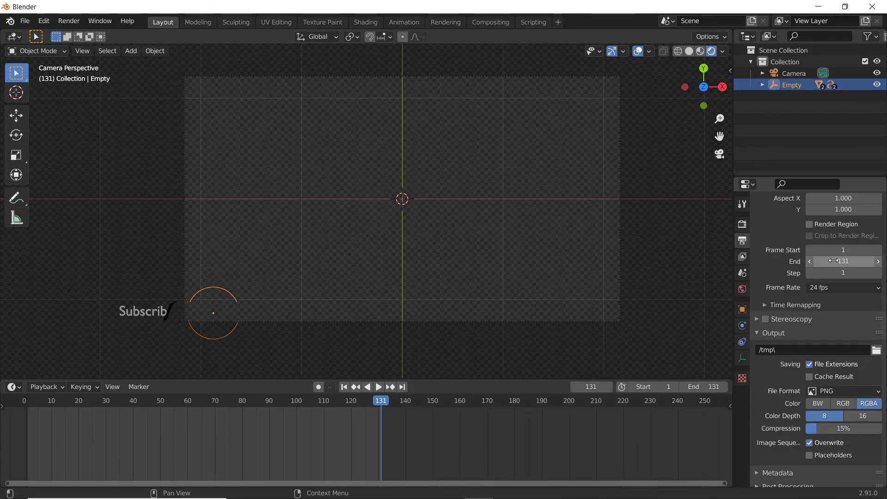
Step: Play the animation from frame 1 and move the circle empty about 2.14 m up in Y, placing the banner in the camera frame's upper-left corner
key(shift+Left)
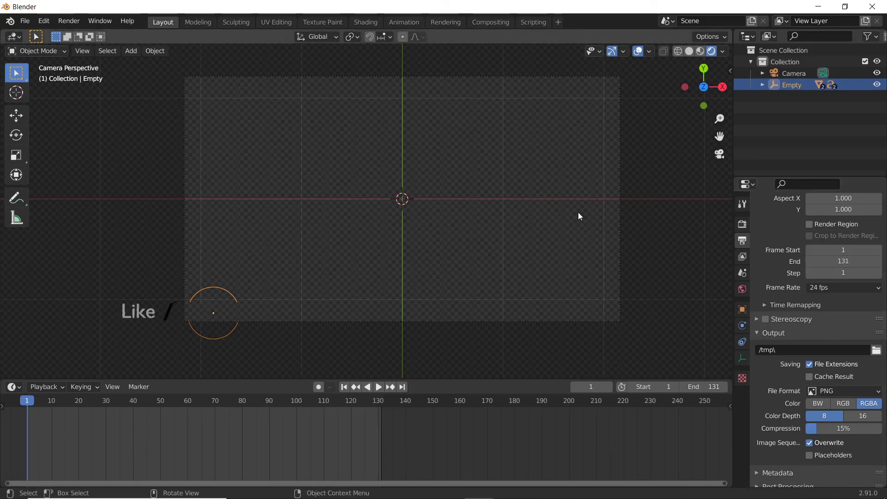
key(space)
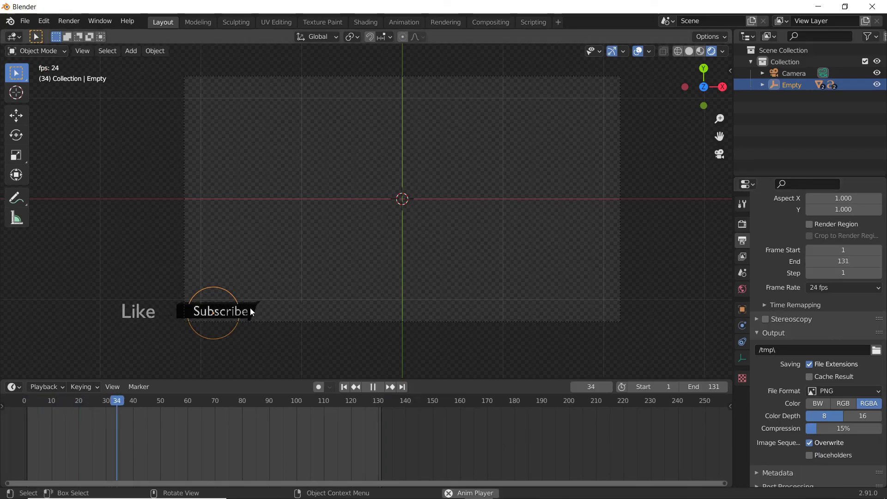
key(g)
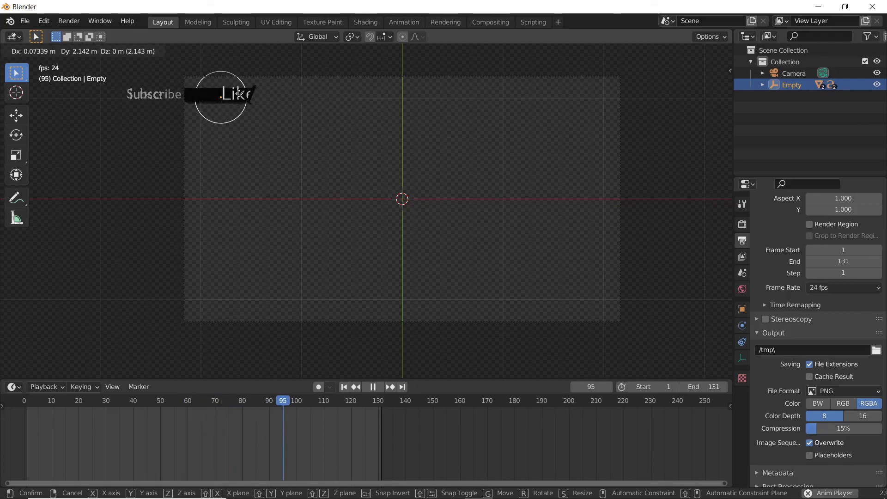
click(241, 96)
click(227, 99)
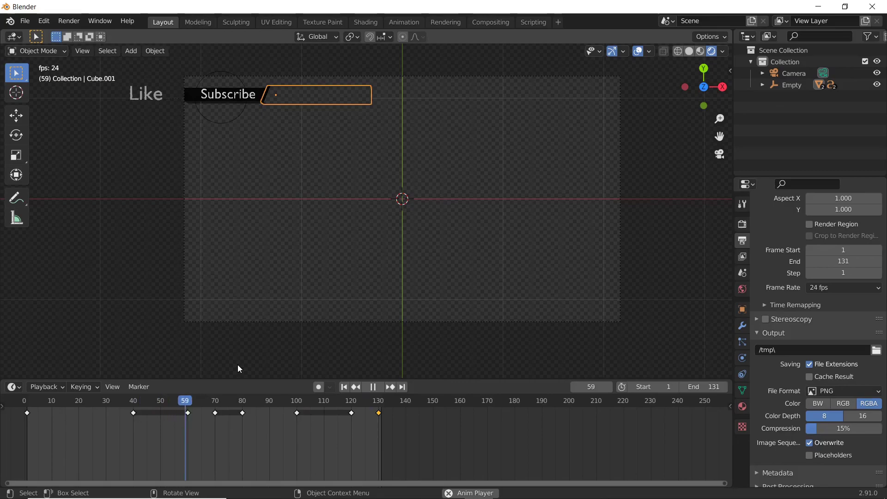
Step: Scale the Like text to about 0.75 and move it about -0.29 m along X to the start of the black banner
key(space)
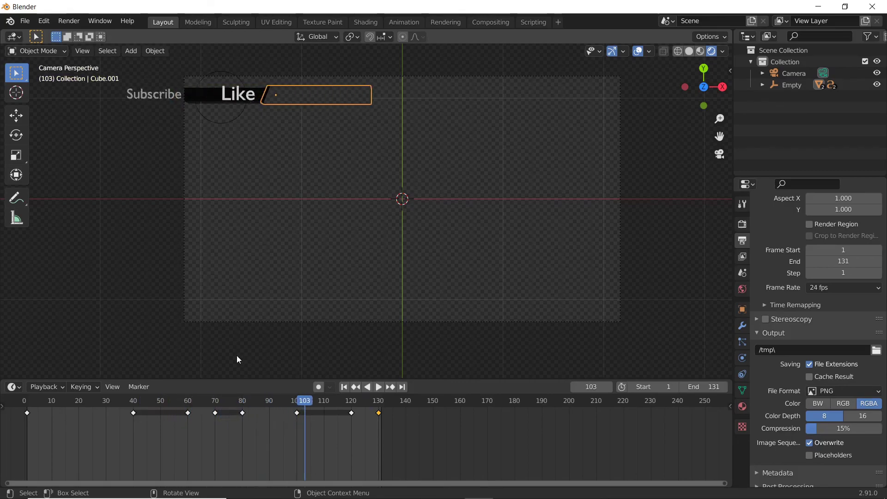
click(238, 95)
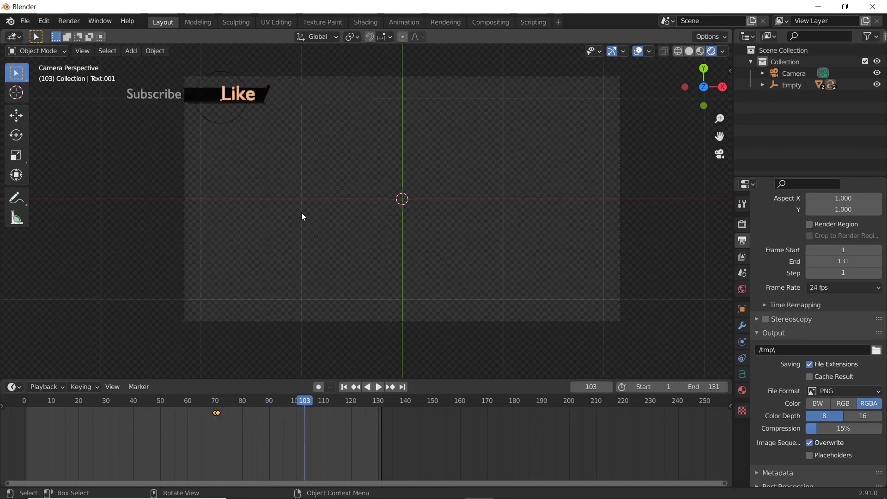
key(s)
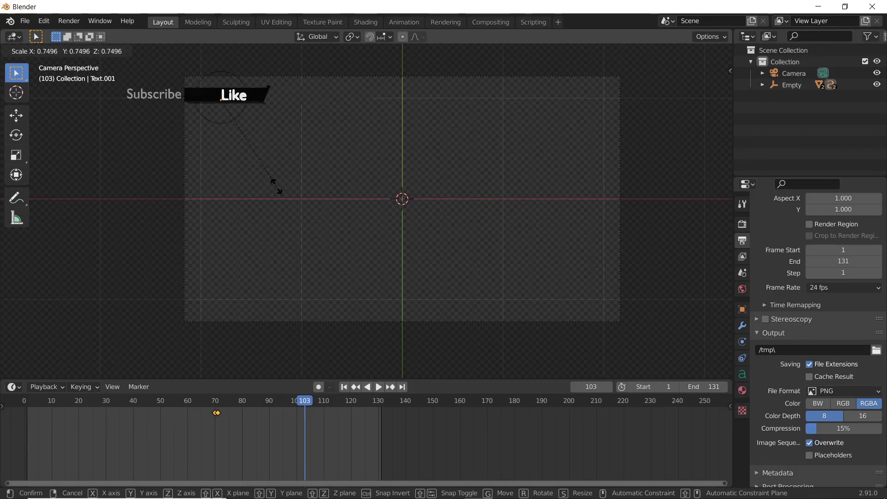
click(276, 187)
key(g)
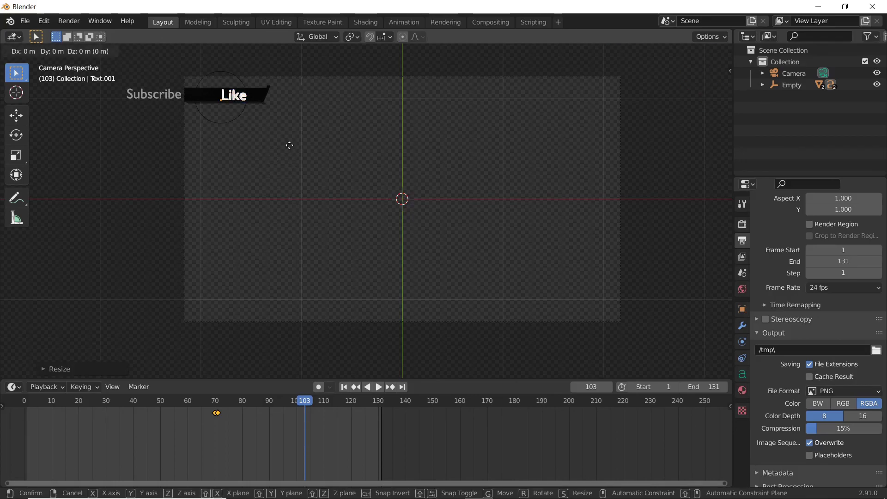
key(x)
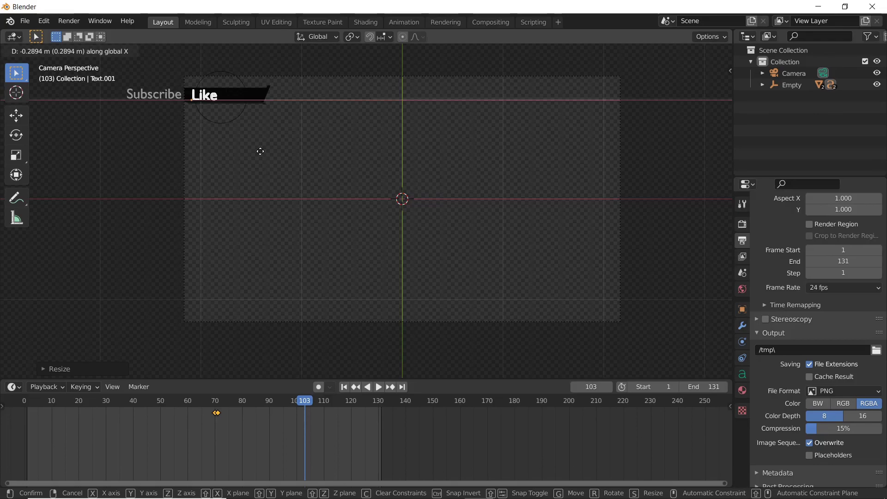
click(261, 151)
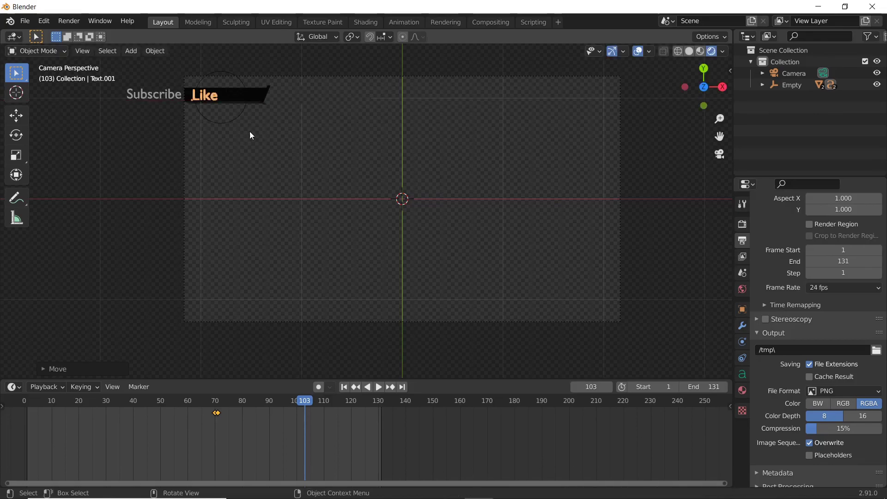
Step: Extend the Like text to "Like & Share", scale it to about 0.86 to fit the banner, and play the animation from its start
key(Tab)
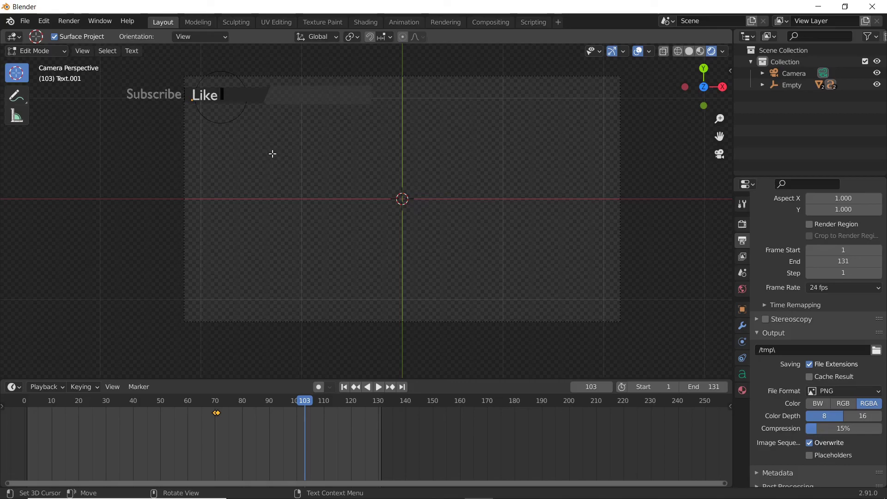
text(& Share)
key(Tab)
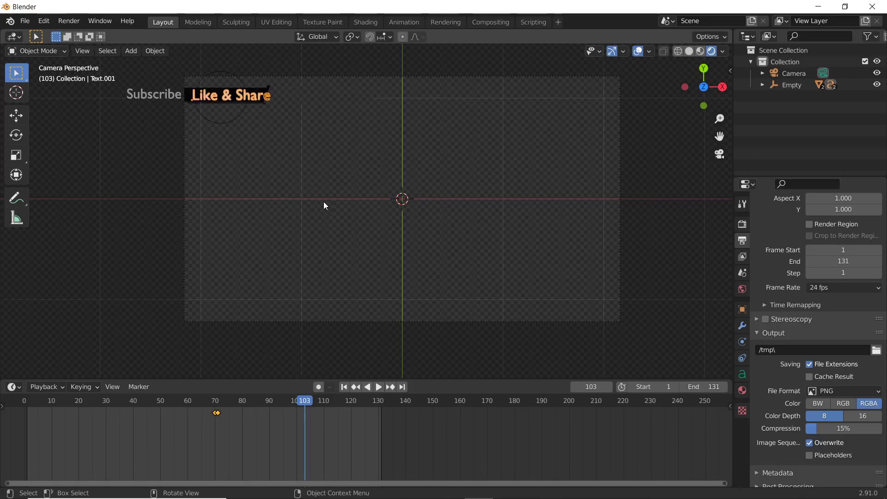
key(s)
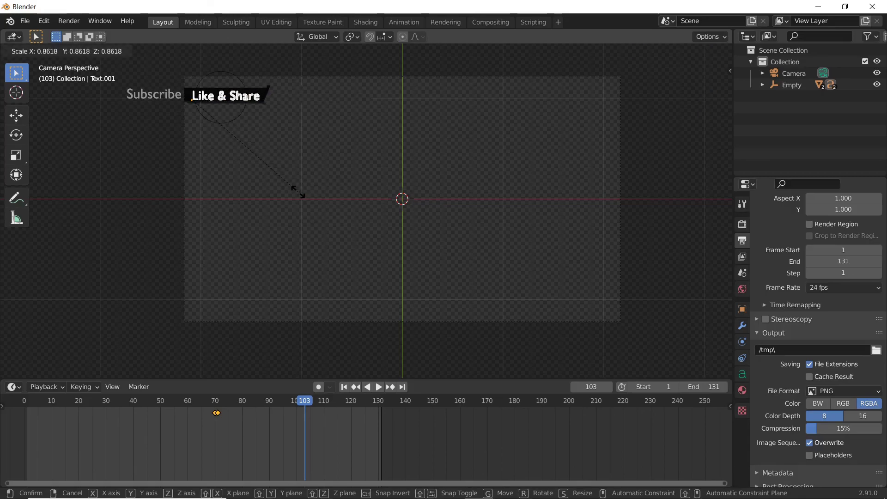
click(298, 191)
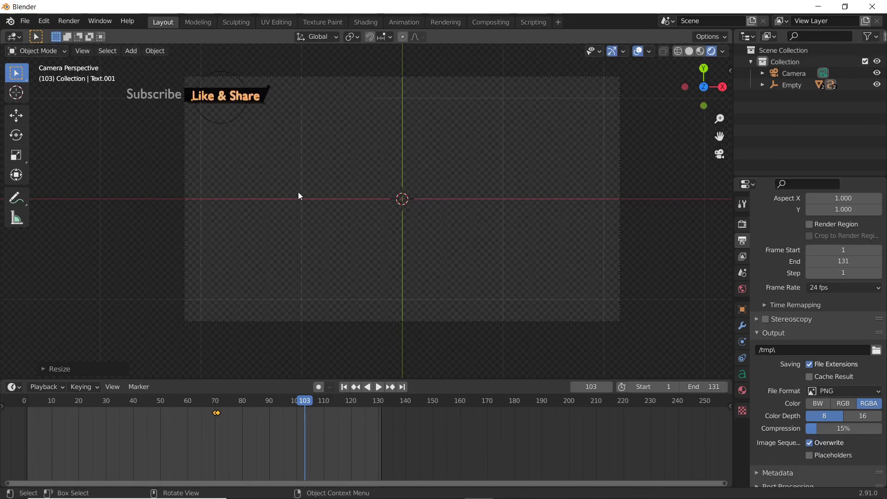
key(shift+Left)
key(space)
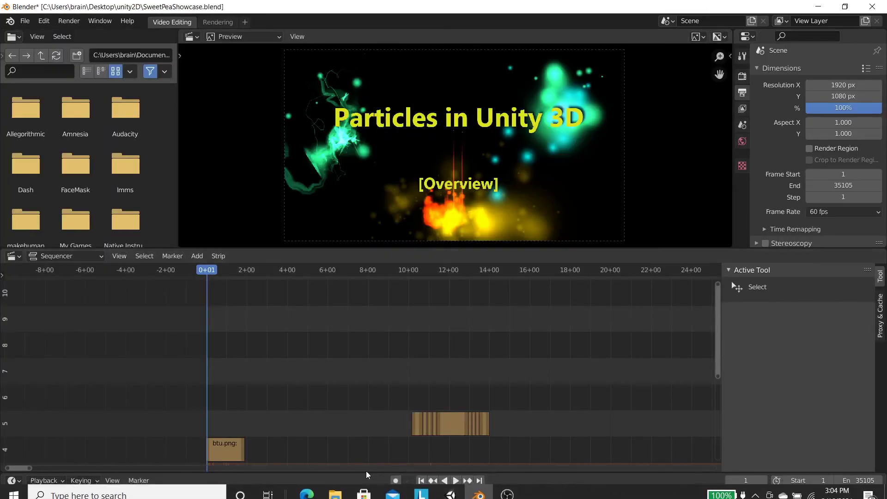
Step: In the SweetPeaShowcase.blend video editing project, add the rendered frames 0001.png to 0131.png from C:\tmp as one image strip
key(shift+a)
mouse_move(301, 367)
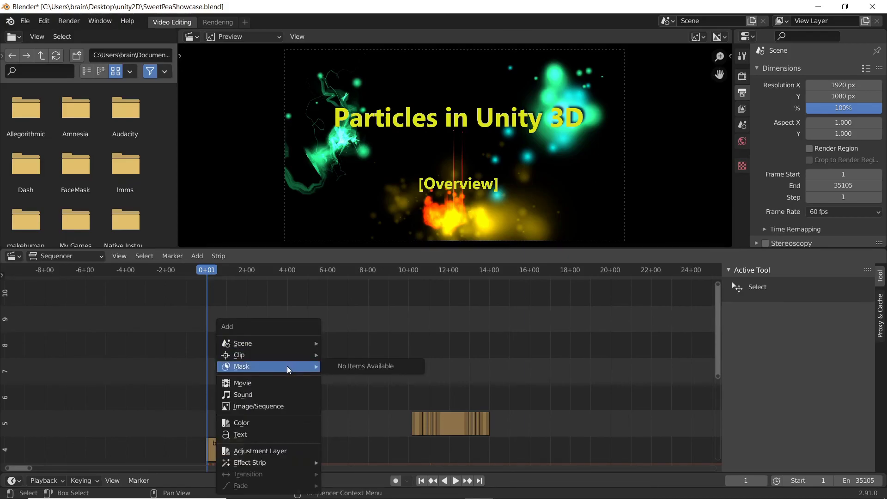
click(283, 405)
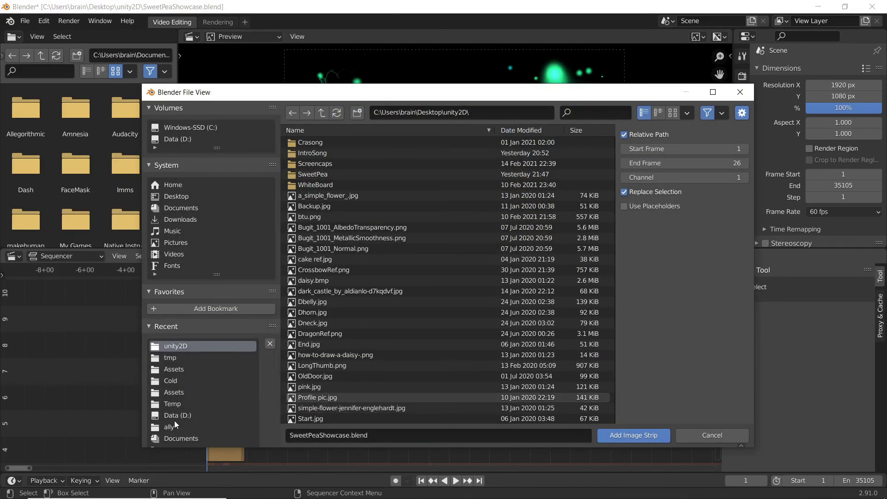
click(162, 358)
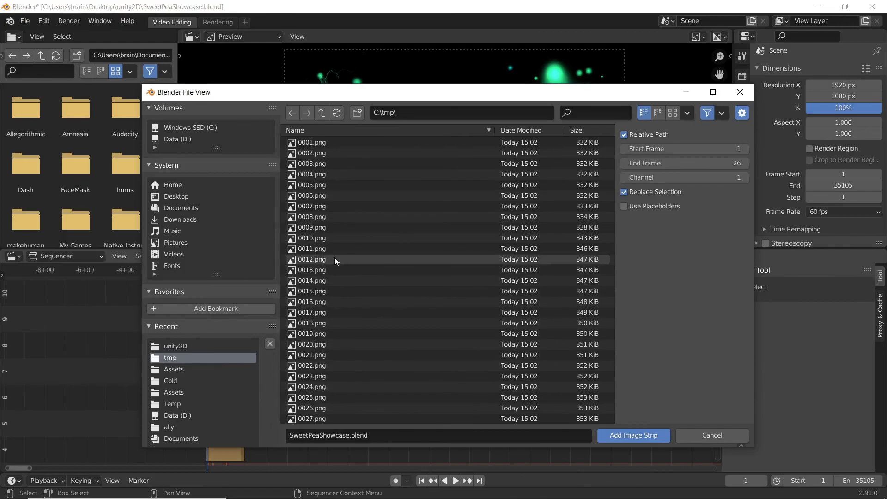
click(328, 143)
scroll(350, 286, down, 6)
scroll(350, 319, down, 20)
scroll(346, 352, down, 11)
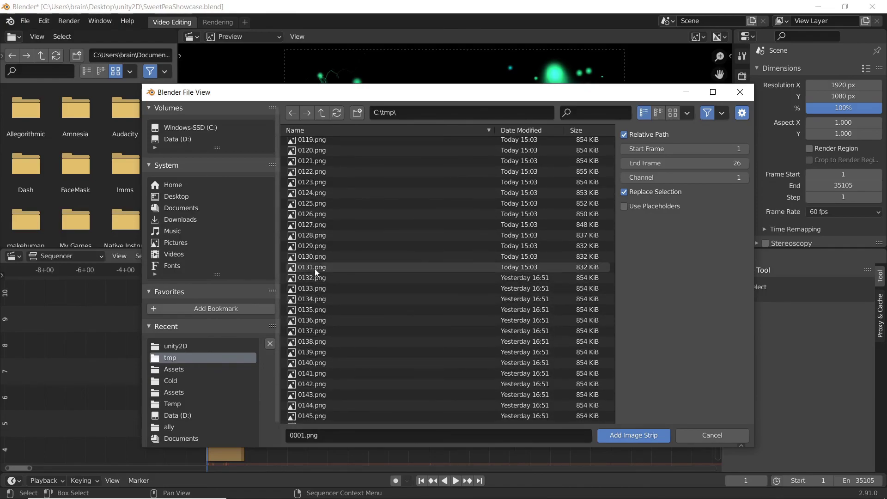
key(a)
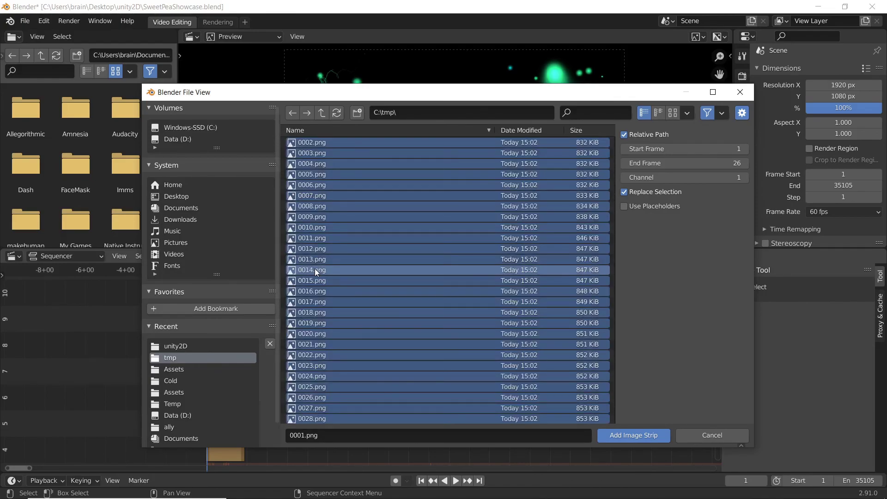
click(634, 436)
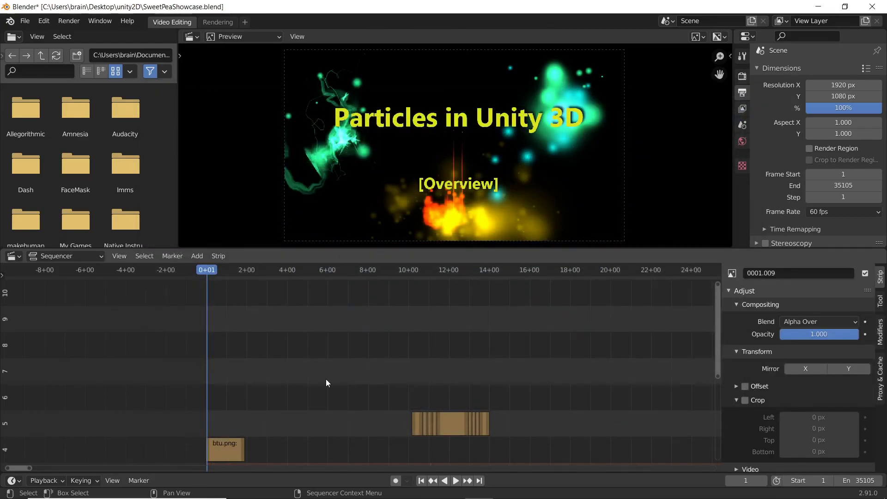
Step: Move the new banner strip up to channel 5, above the btu.png strip, and play the timeline from frame 1
scroll(326, 392, down, 2)
middle_drag(326, 403, 311, 303)
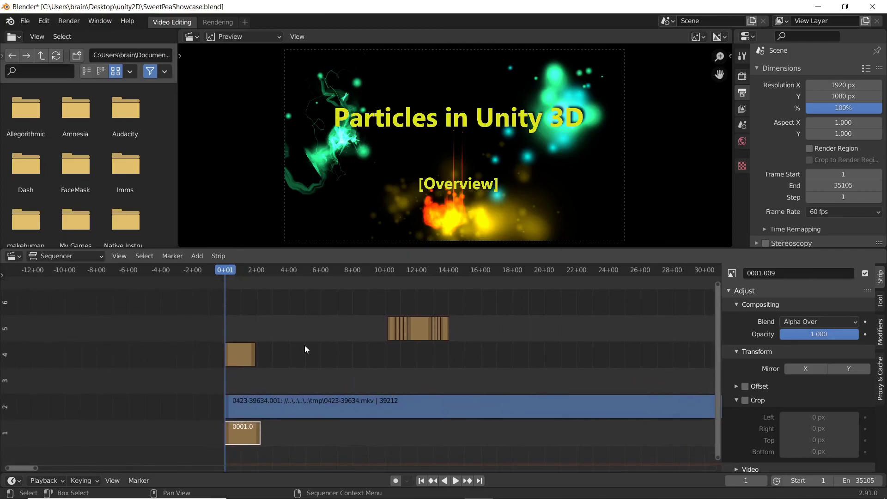
scroll(304, 345, up, 1)
key(g)
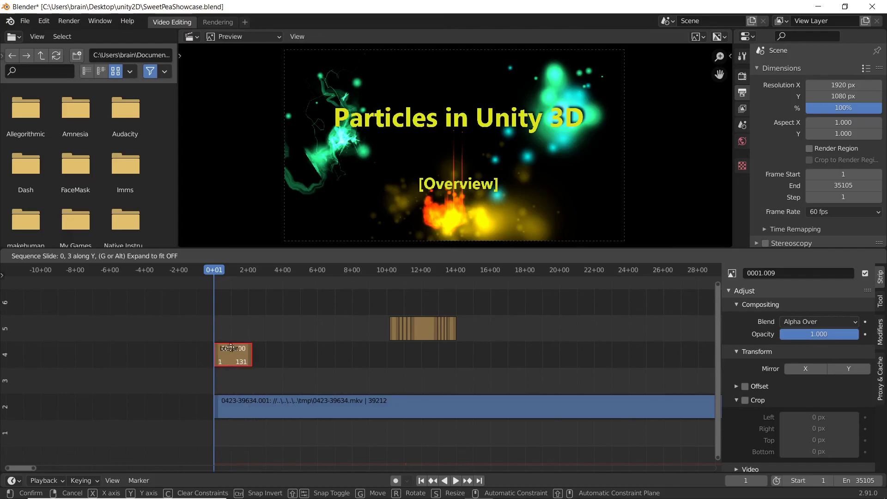
click(240, 336)
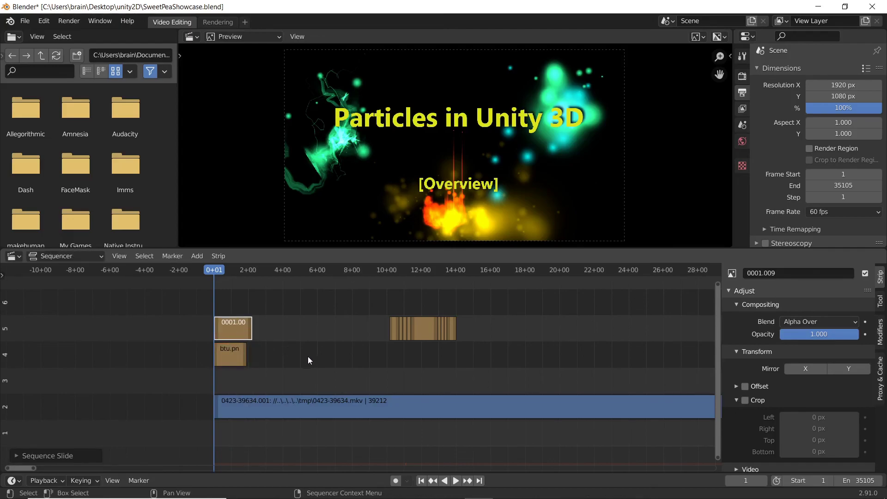
key(space)
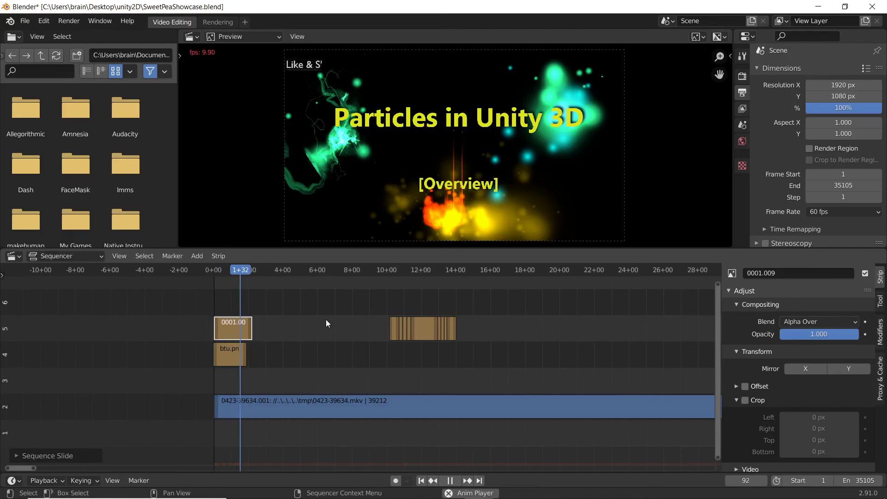
key(space)
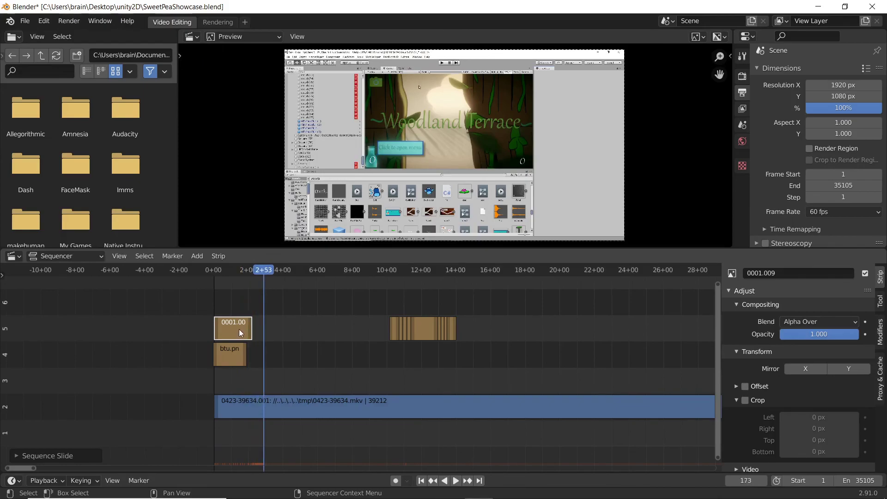
Step: Duplicate the banner strip, place the copy on channel 5 at about 3 seconds, past the title image, and play it
key(shift+d)
click(284, 326)
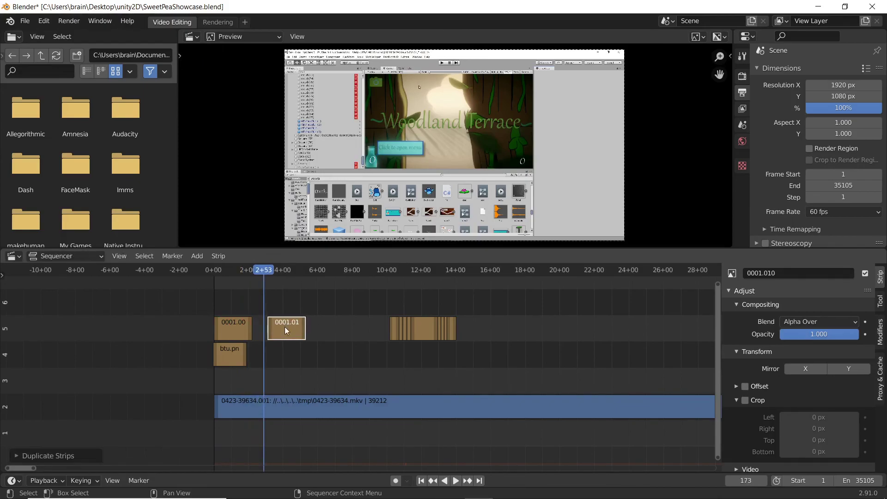
key(space)
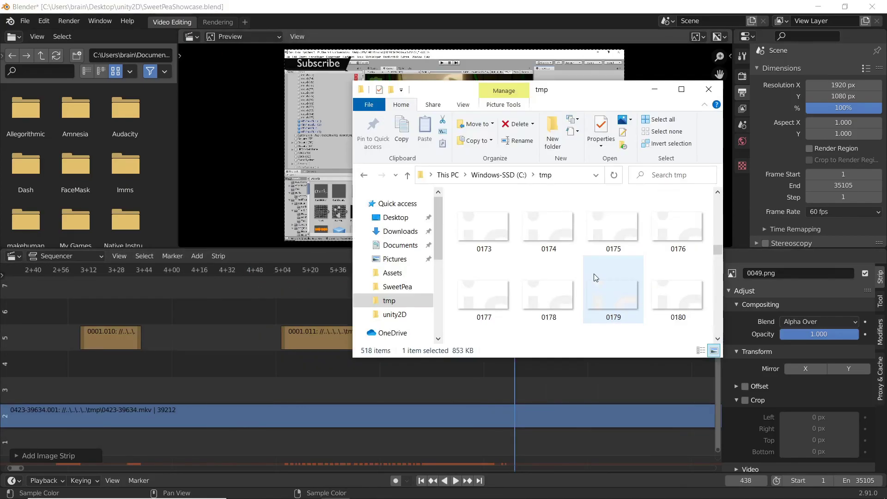
Step: Find the fully shown Like & Share frame 0112 in the tmp folder and add it to the sequencer above the 0049.png strip
scroll(596, 277, up, 5)
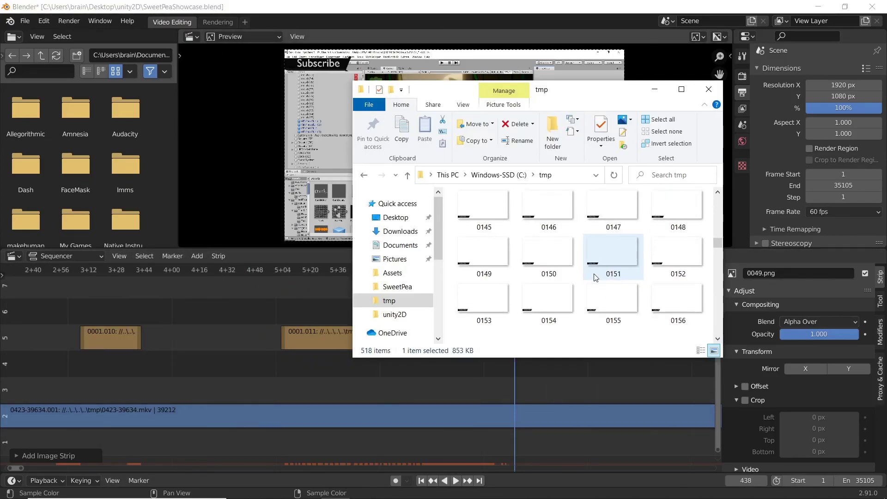
scroll(596, 277, up, 4)
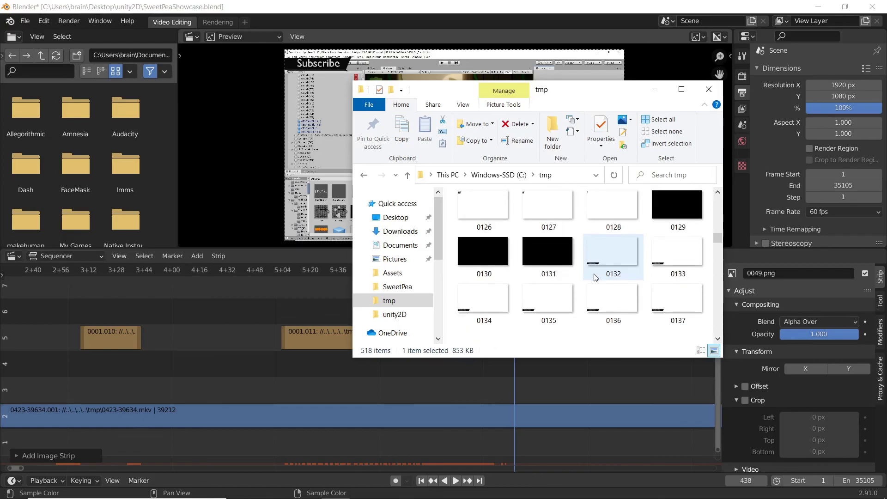
scroll(604, 276, up, 3)
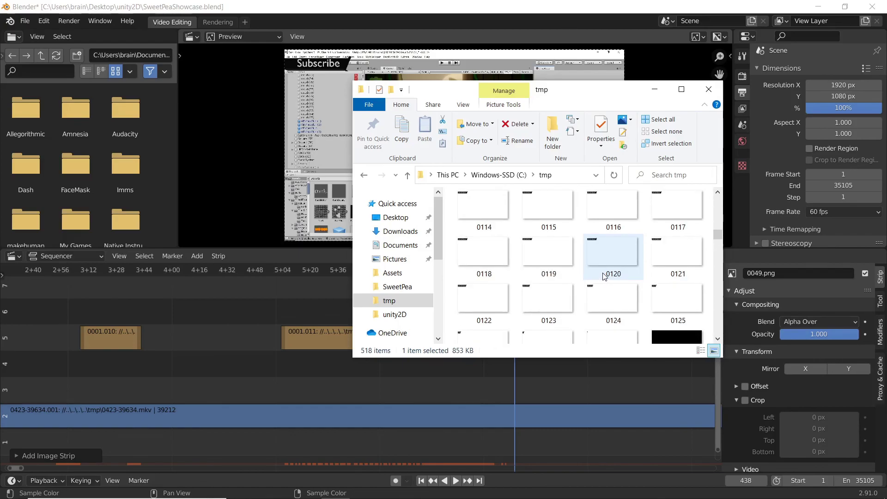
scroll(596, 211, up, 1)
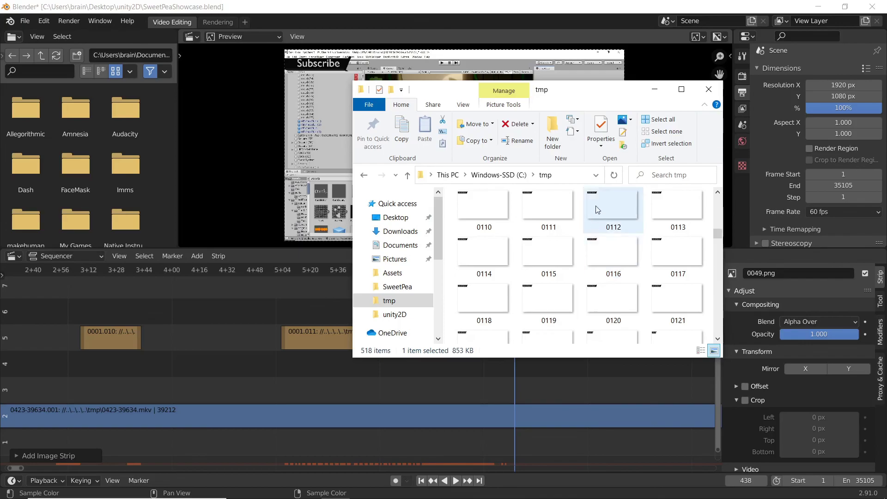
drag(597, 208, 569, 370)
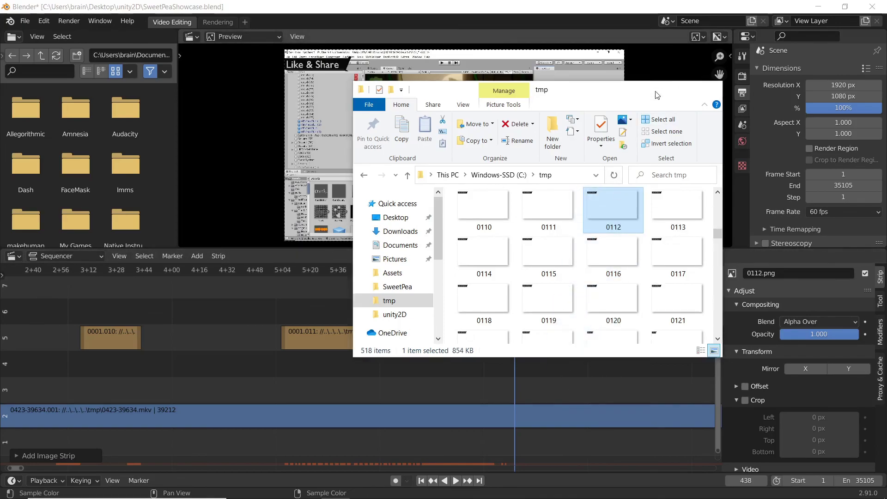
click(656, 92)
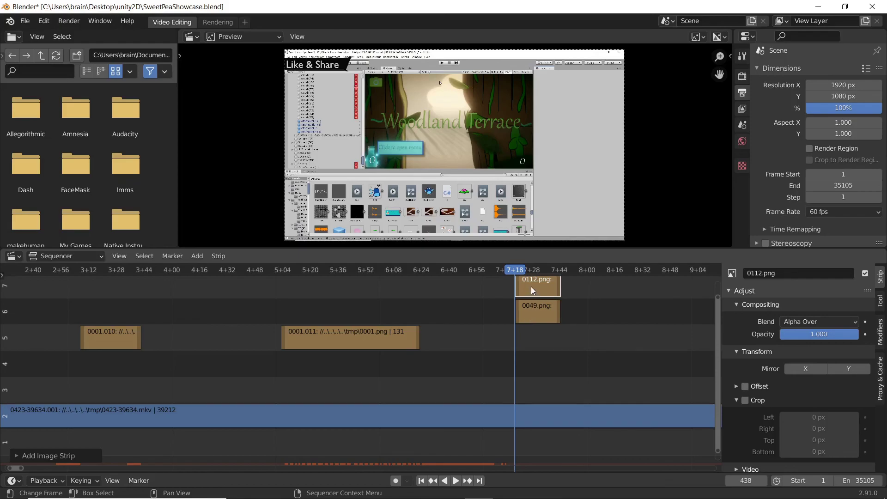
Step: Move the 0049.png strip onto channel 5 directly after the first banner animation segment and play that section
click(541, 310)
key(g)
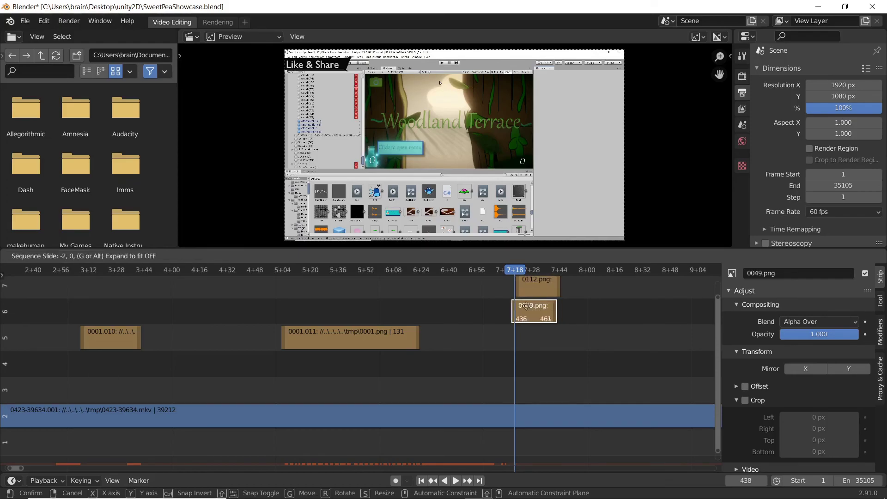
click(148, 338)
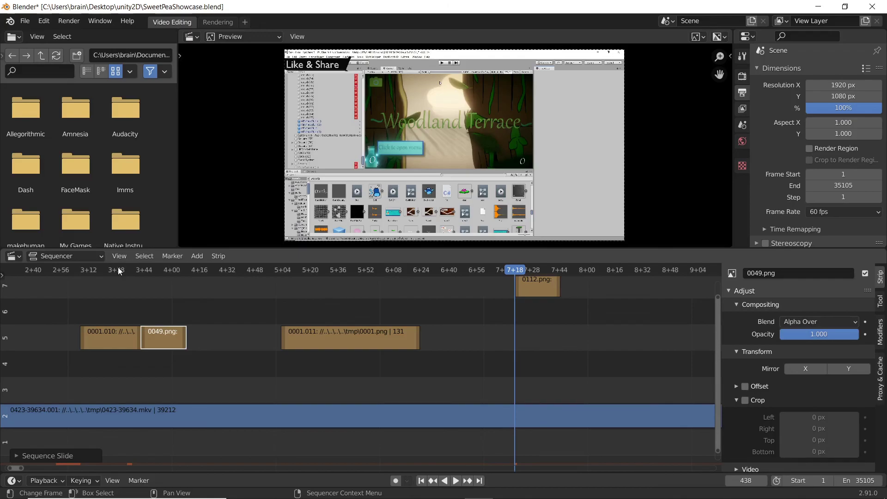
click(119, 271)
key(space)
Step: Insert the 0112.png still between the remaining two banner animation segments on channel 5, arranging all strips end to end
drag(296, 338, 398, 337)
click(541, 292)
click(434, 339)
Step: Review the assembled banner sequence by playing it from just before the first strip, in the normal and maximized preview
click(65, 270)
key(space)
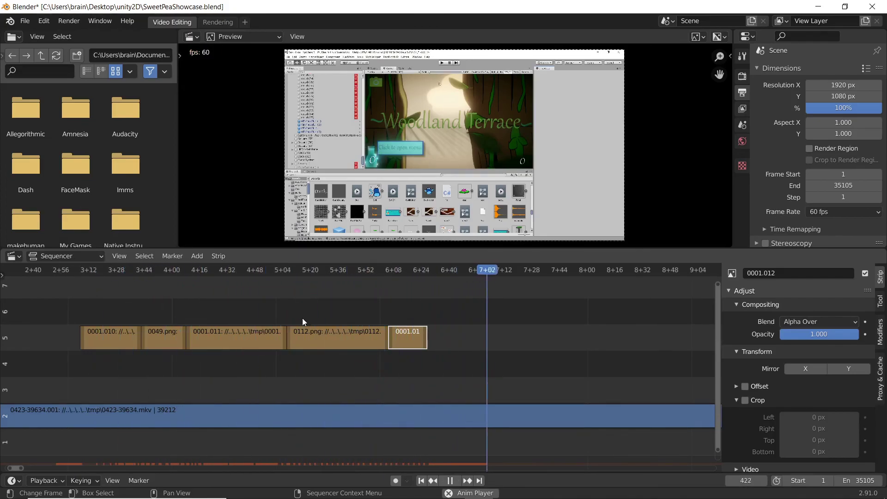
key(space)
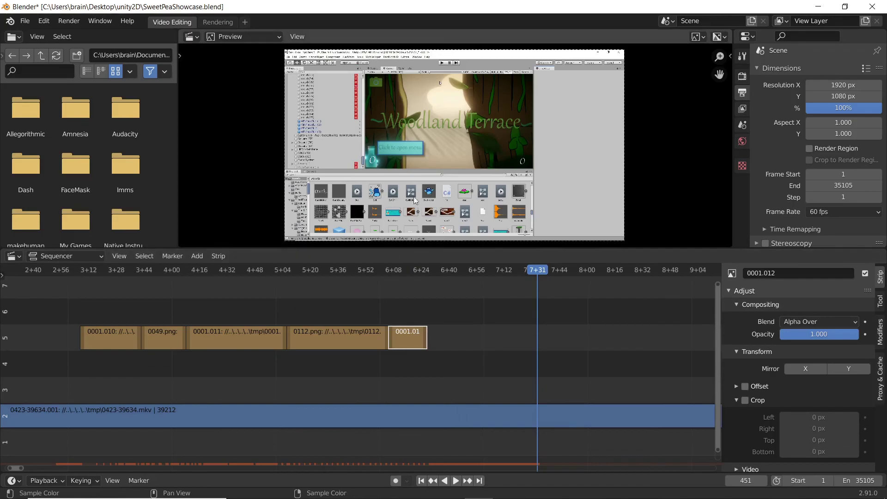
click(66, 270)
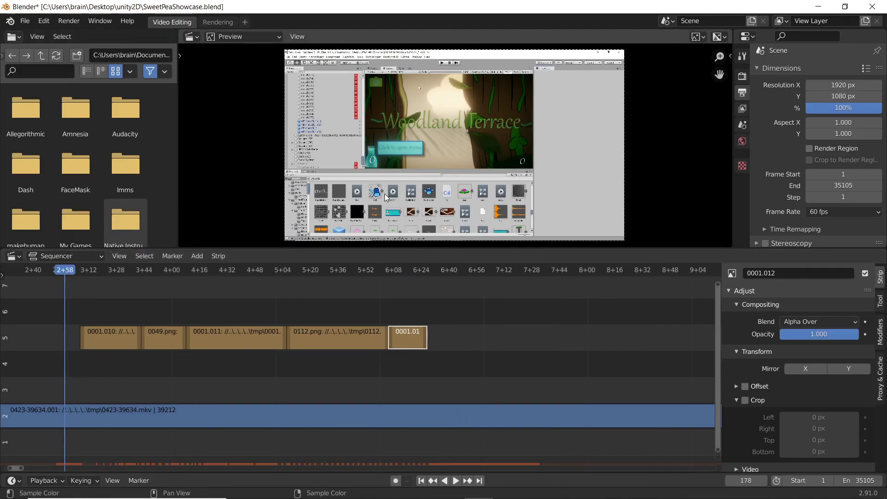
key(ctrl+space)
key(space)
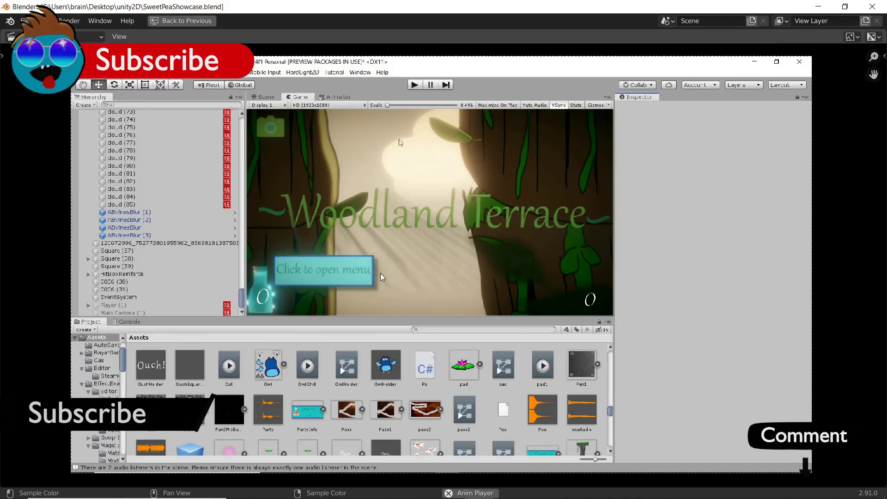
key(ctrl+space)
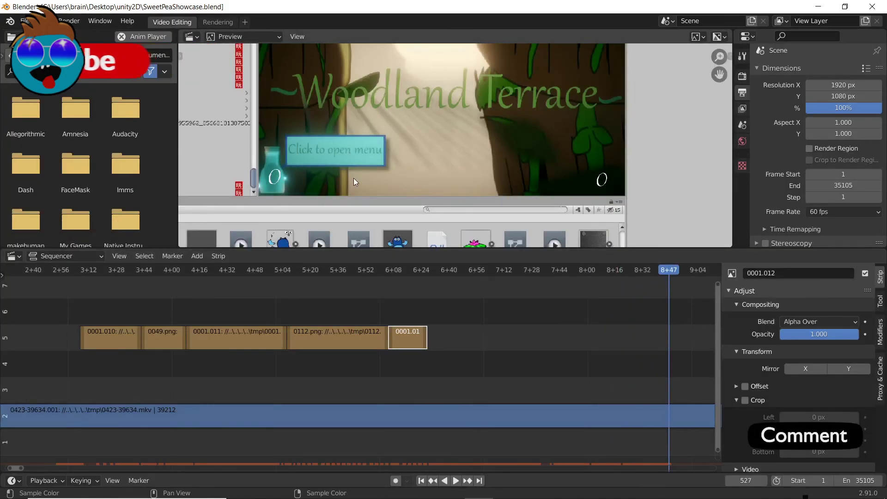